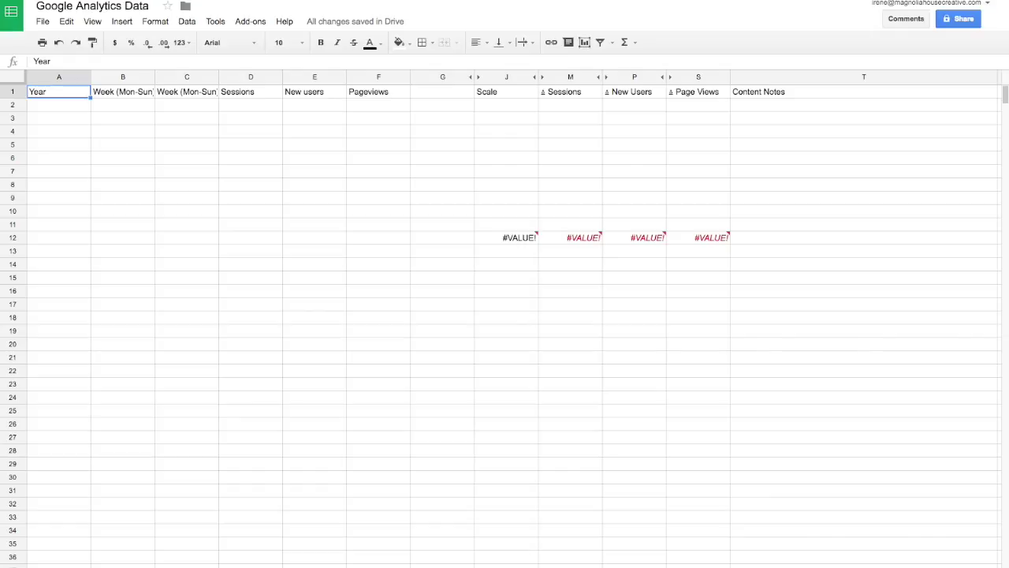
# Step: Launch the Supermetrics add-on sidebar and look over the add-on's available commands
pyautogui.click(243, 24)
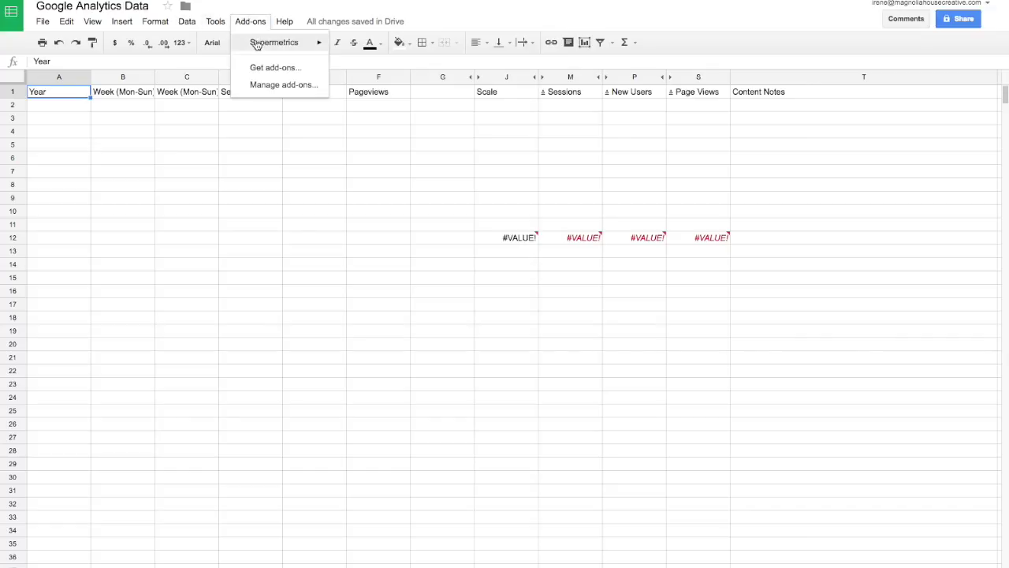
pyautogui.moveTo(257, 46)
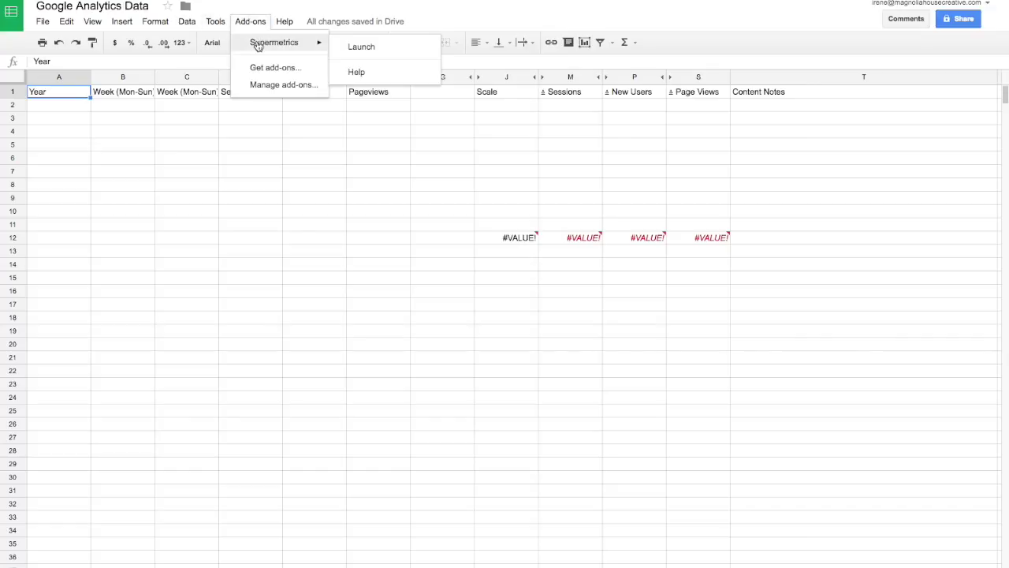
pyautogui.click(365, 46)
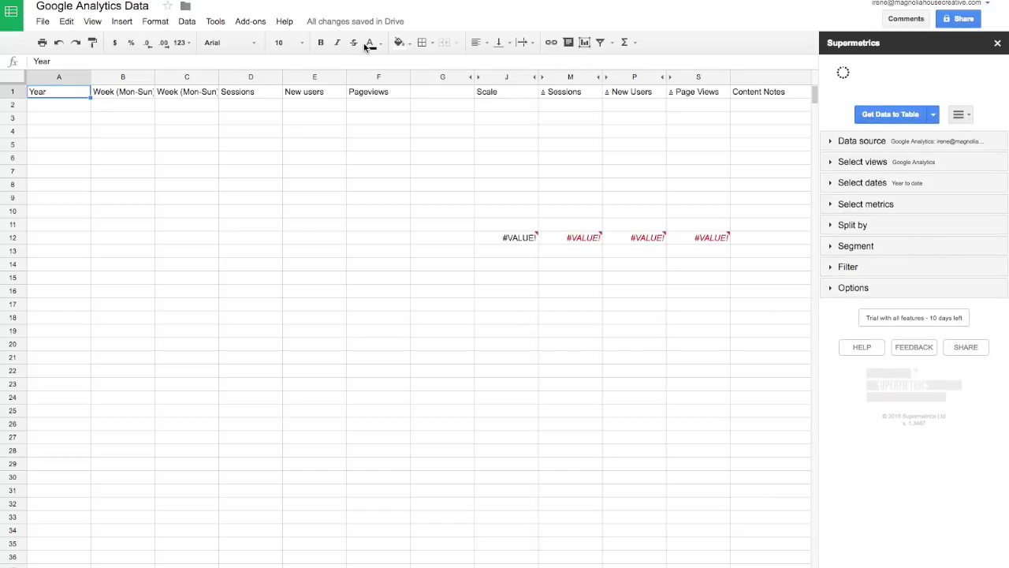
pyautogui.click(258, 22)
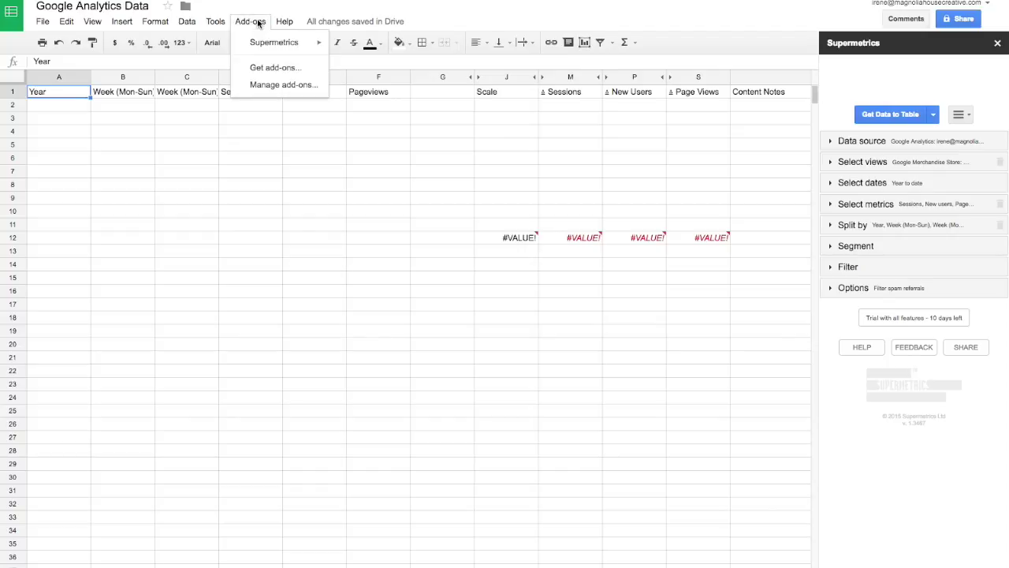
pyautogui.moveTo(288, 42)
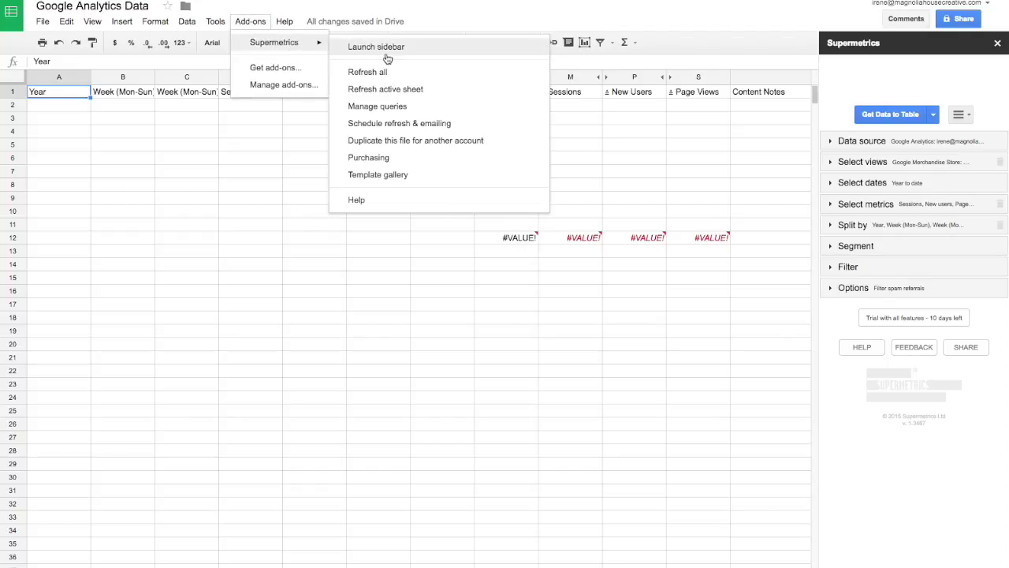
pyautogui.click(903, 514)
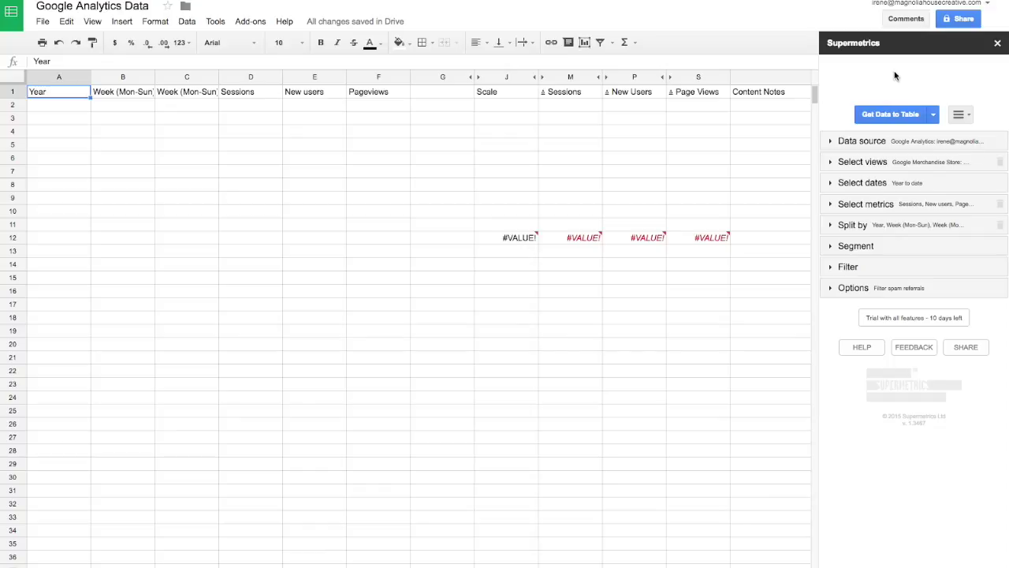
# Step: Review the data sources available for the query, including Google Analytics and the simple connectors
pyautogui.click(877, 143)
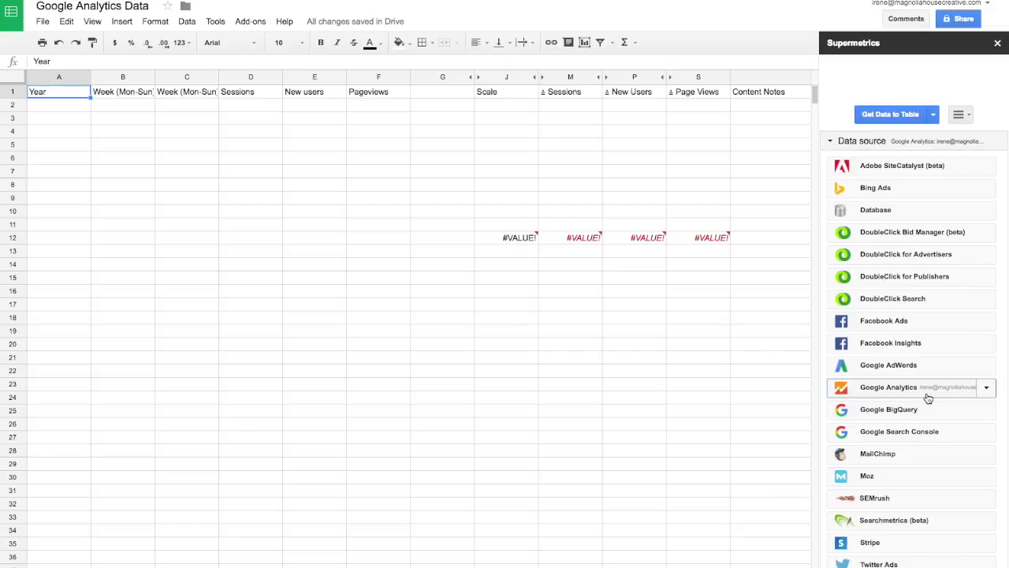
pyautogui.scroll(-1, 928, 398)
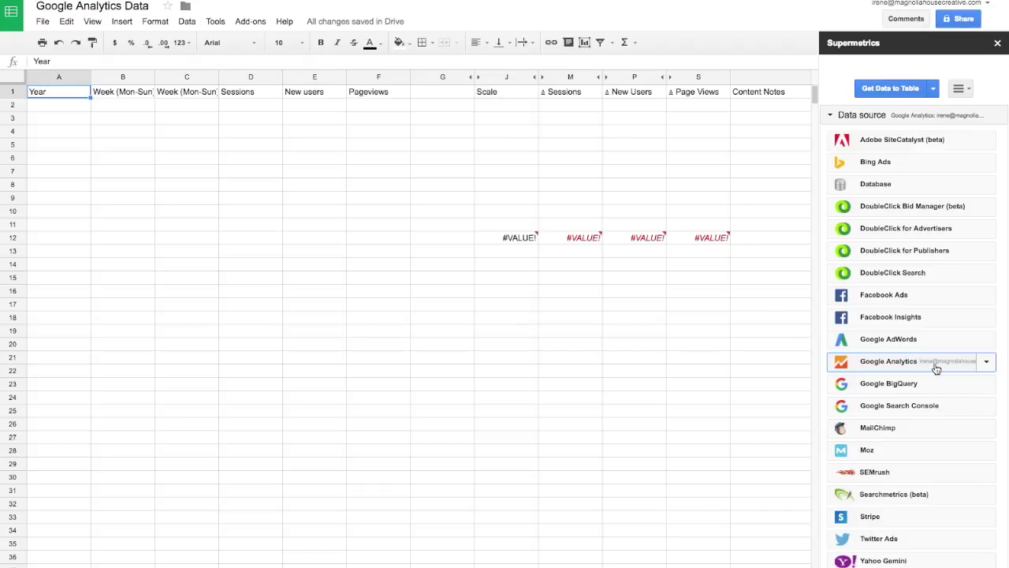
pyautogui.scroll(-4, 936, 368)
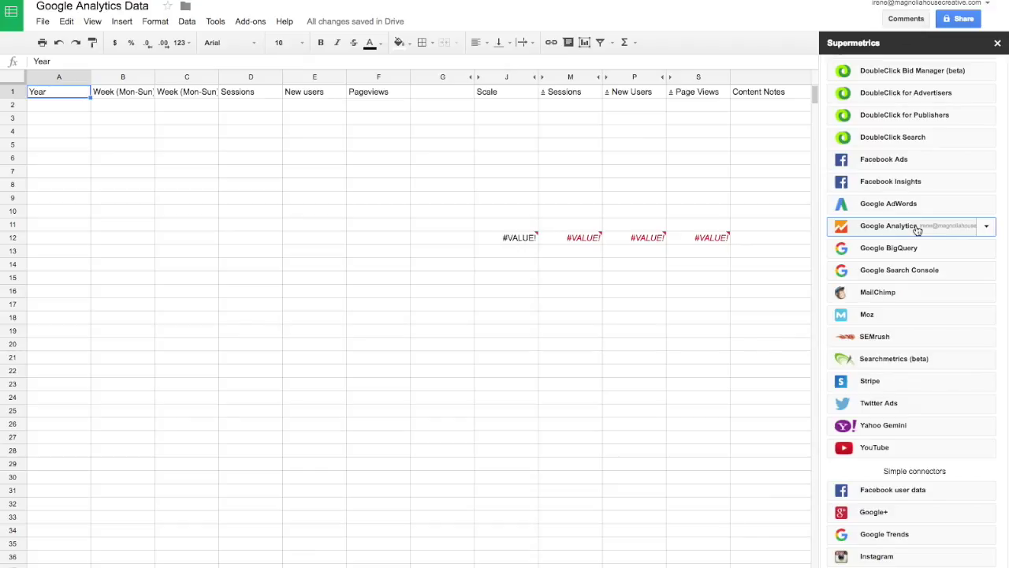
pyautogui.scroll(-10, 916, 228)
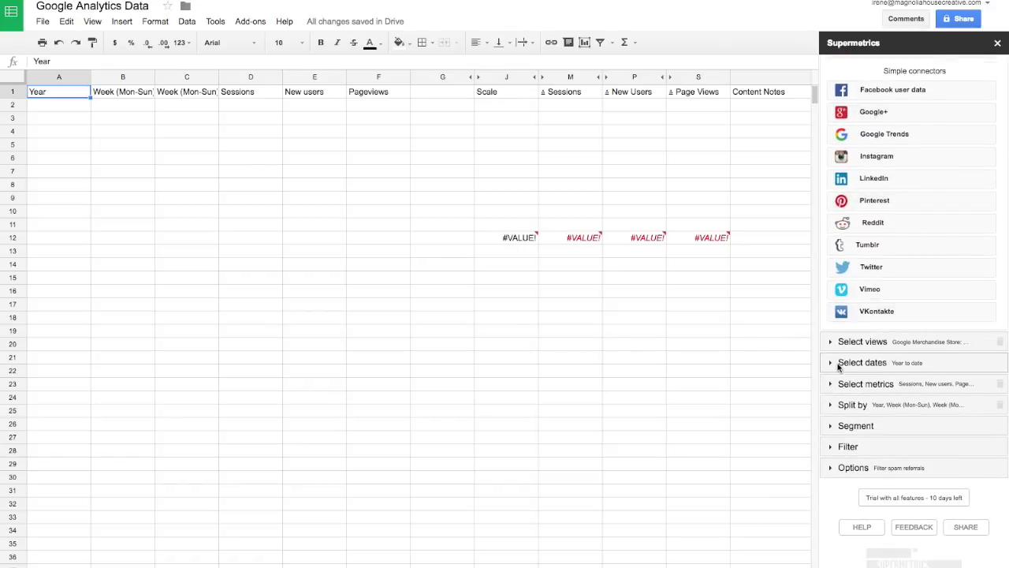
# Step: Replace the query's selected Google Analytics view with "Demo: All Web Site Data"
pyautogui.click(837, 341)
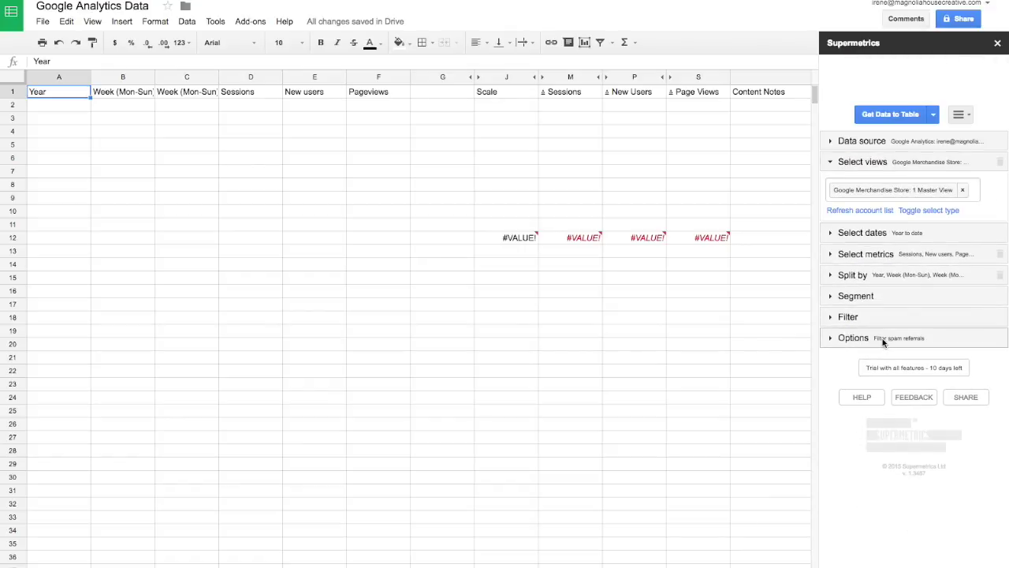
pyautogui.click(964, 191)
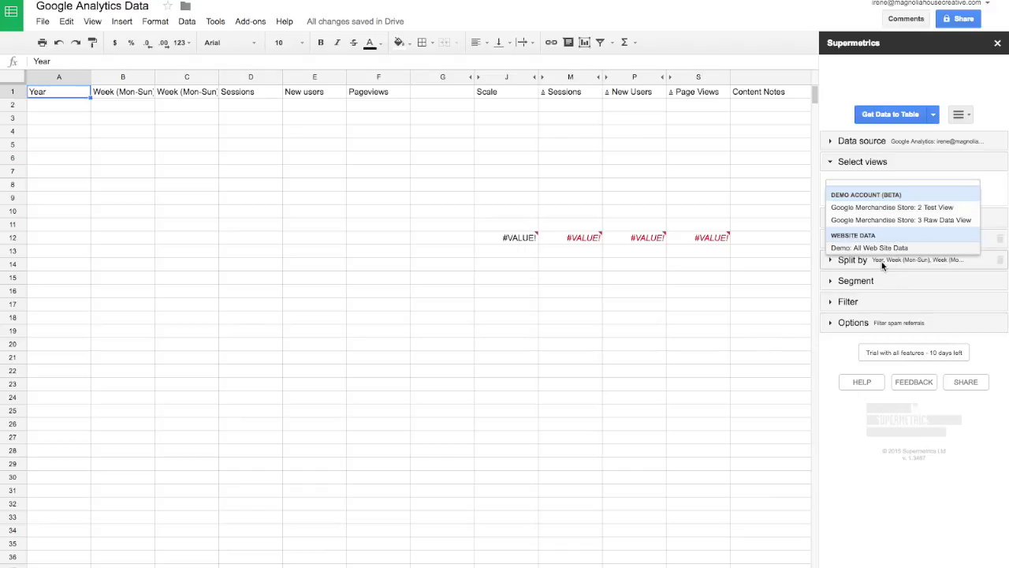
pyautogui.click(962, 183)
pyautogui.click(962, 181)
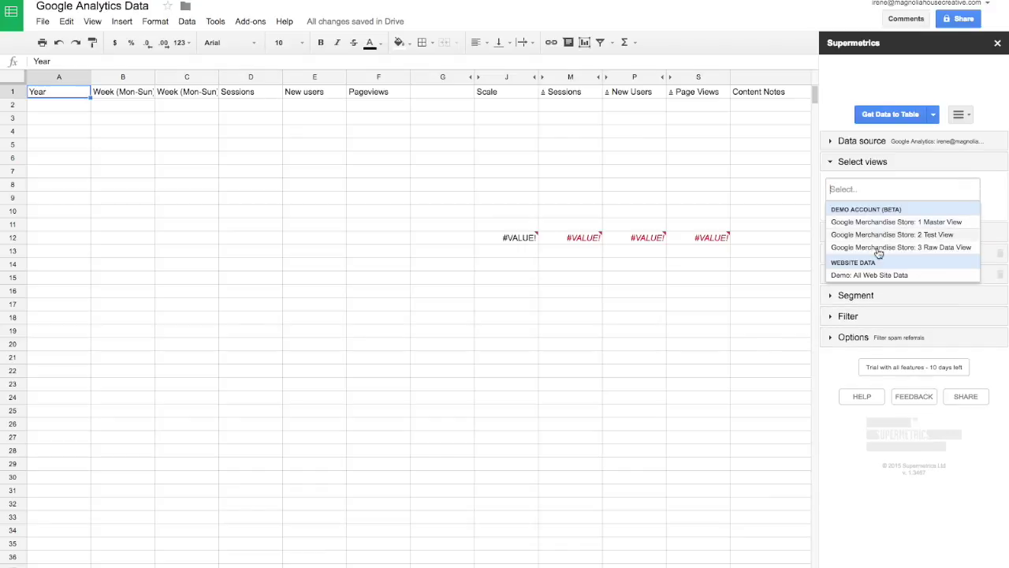
pyautogui.click(849, 273)
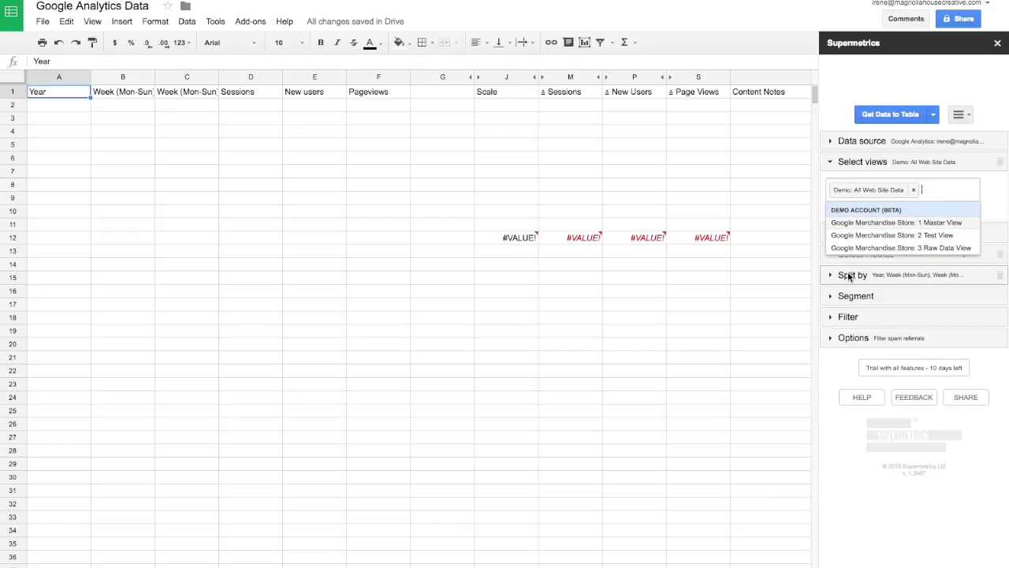
pyautogui.click(853, 261)
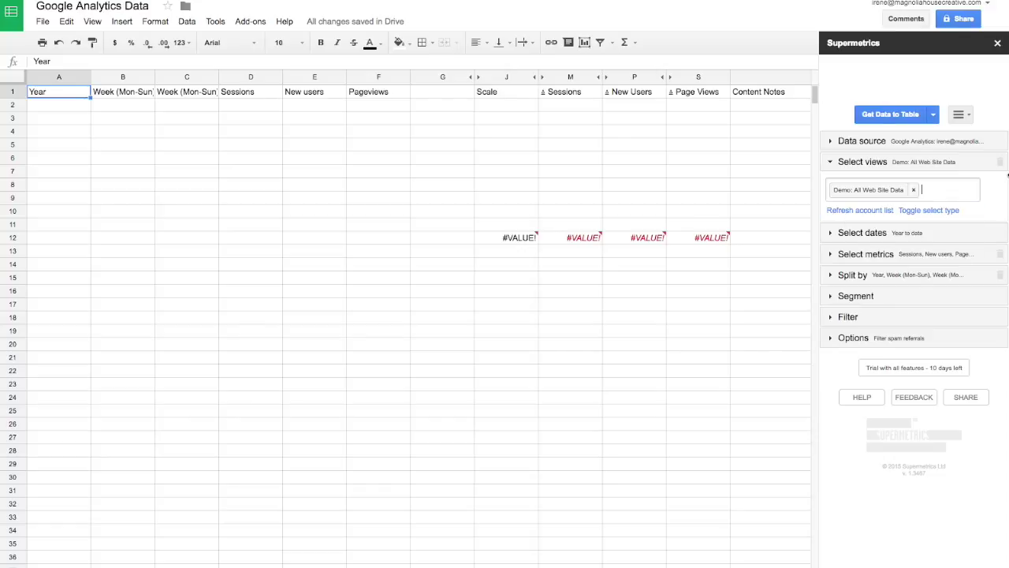
pyautogui.click(950, 190)
pyautogui.click(1006, 215)
# Step: Check the query's date range choices and its selected metrics
pyautogui.click(875, 232)
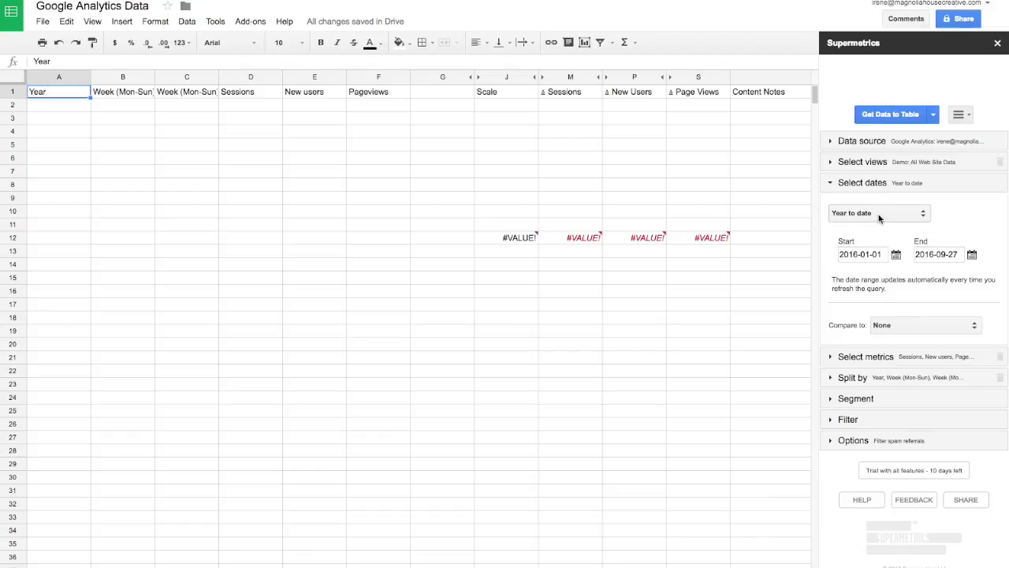
pyautogui.click(878, 214)
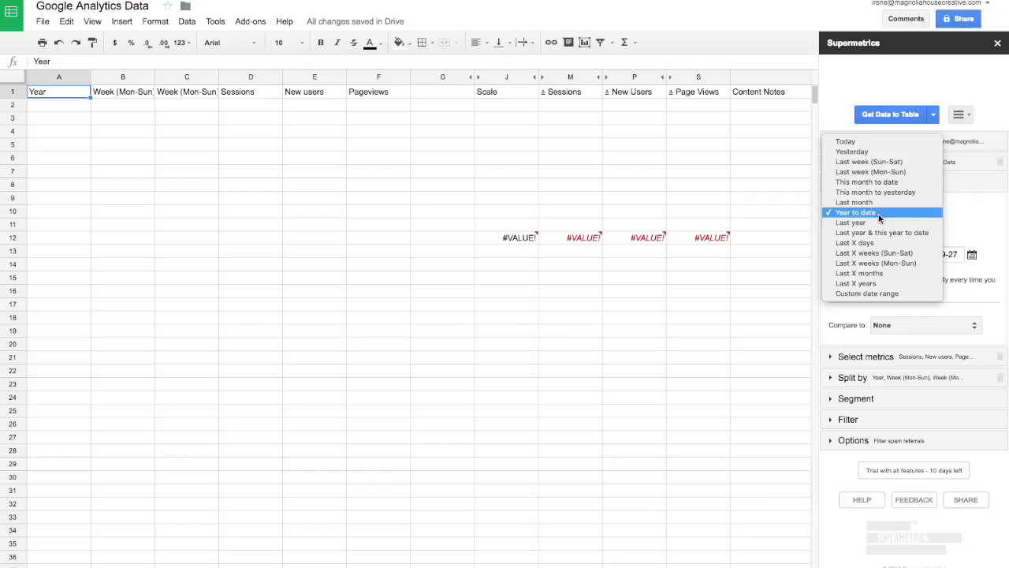
pyautogui.click(985, 213)
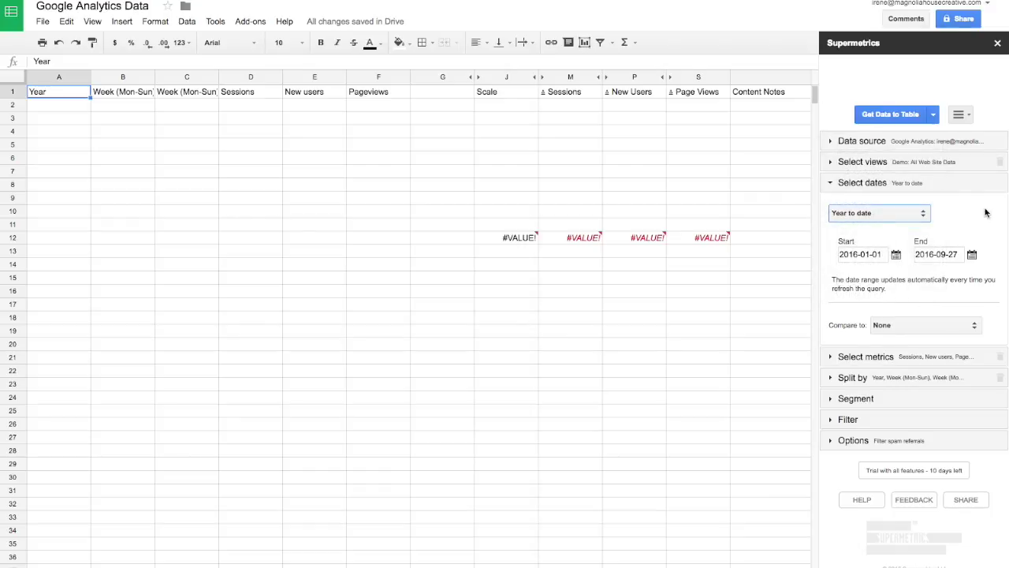
pyautogui.click(847, 357)
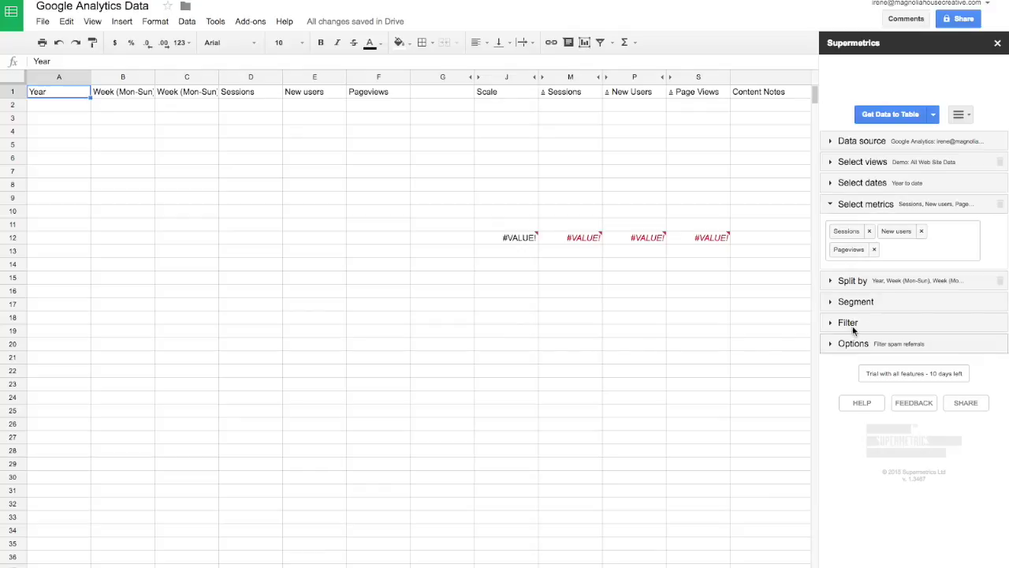
# Step: Examine the query's split-to-rows dimensions and the choices for the number of rows to fetch
pyautogui.click(867, 281)
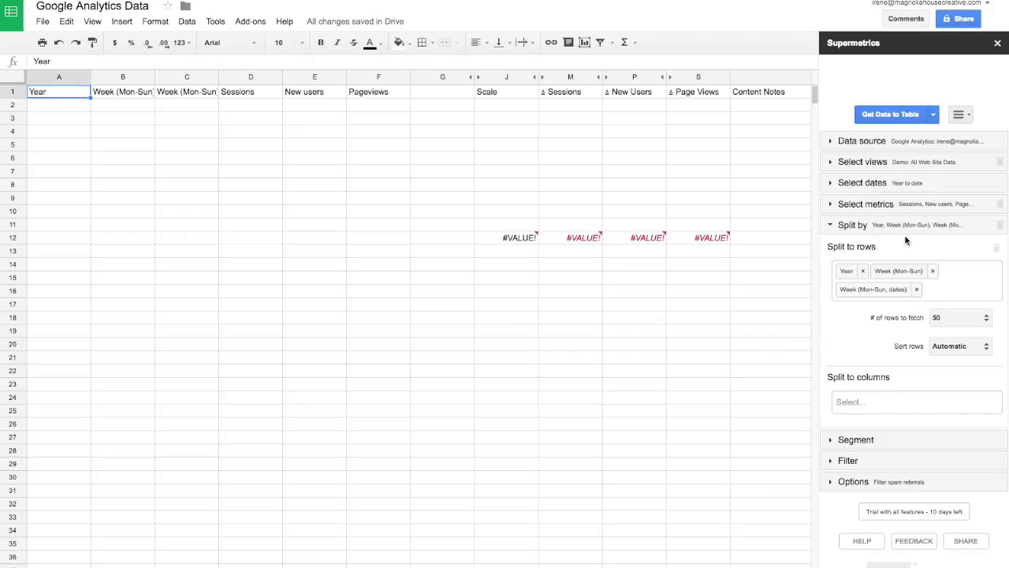
pyautogui.click(844, 274)
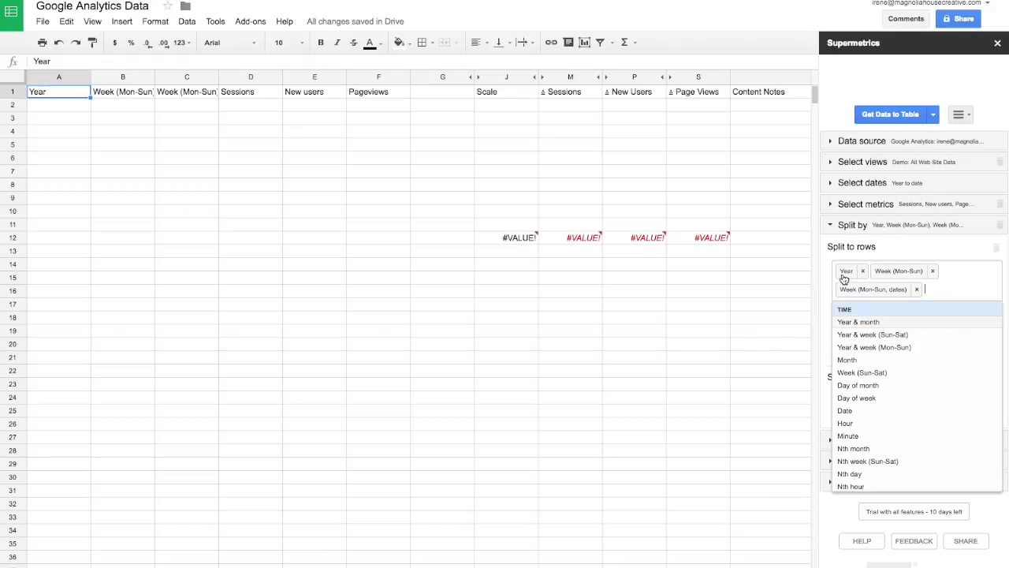
pyautogui.click(923, 254)
pyautogui.click(905, 273)
pyautogui.click(876, 295)
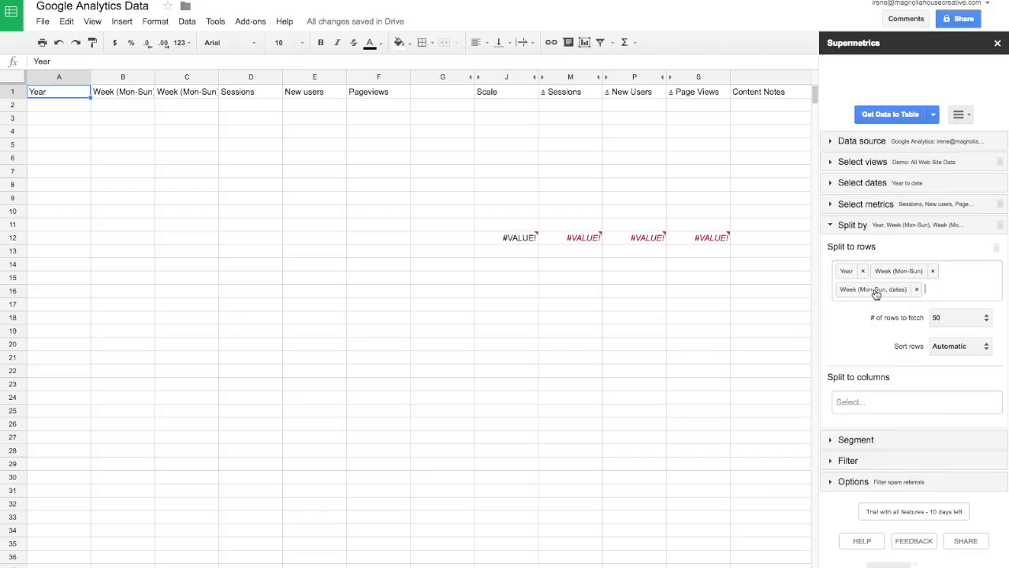
pyautogui.click(876, 293)
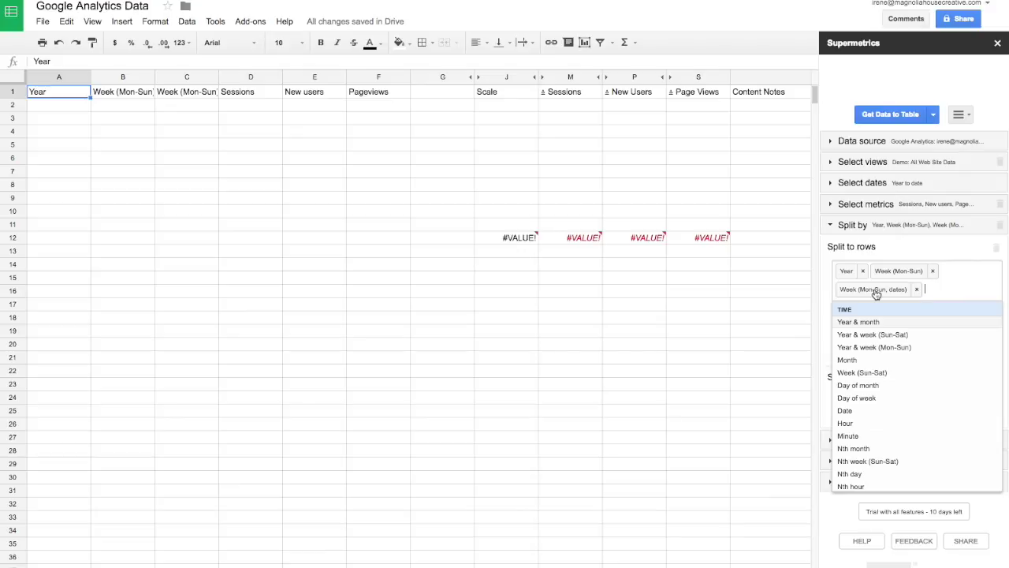
pyautogui.click(915, 252)
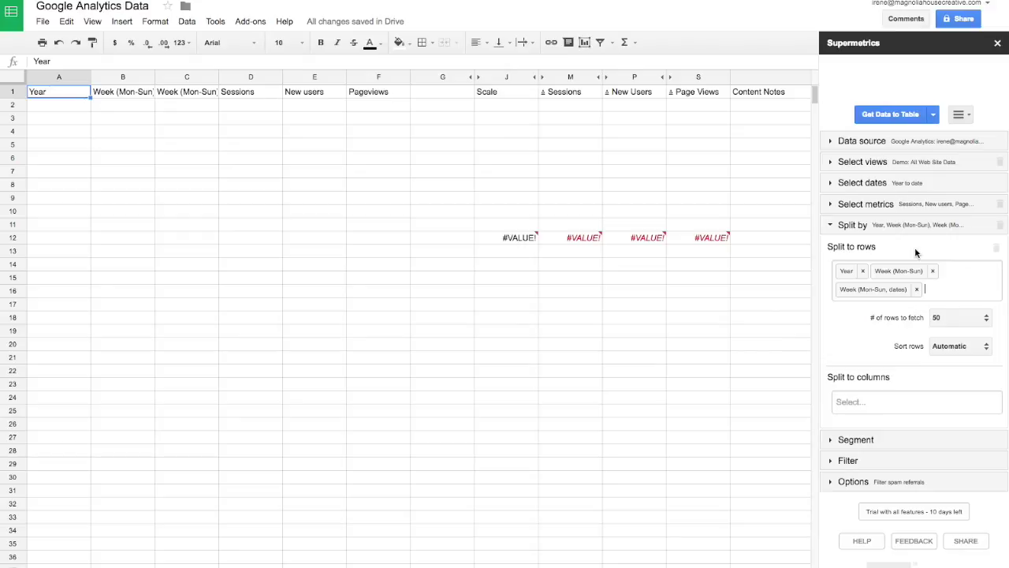
pyautogui.click(942, 315)
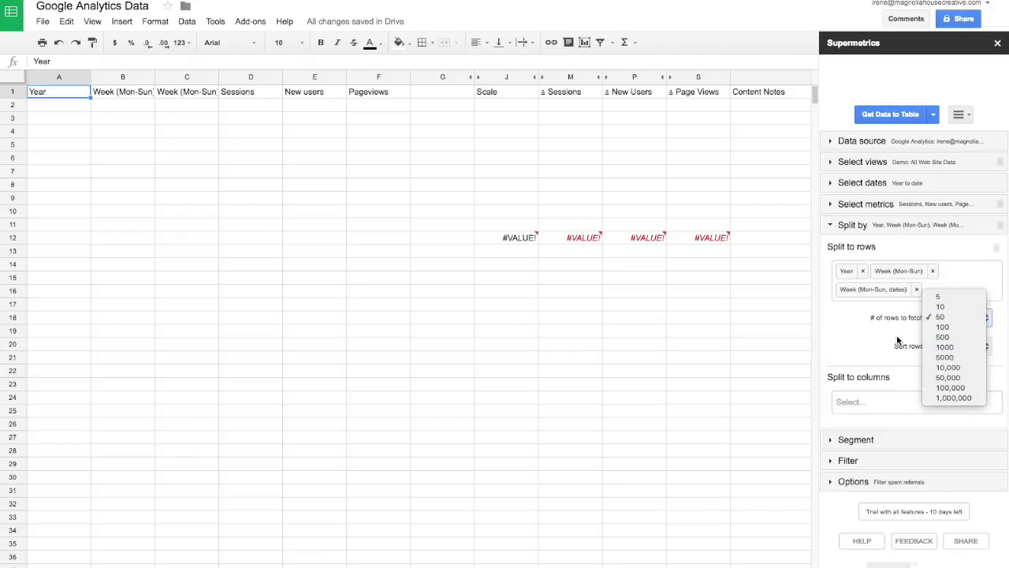
pyautogui.click(864, 341)
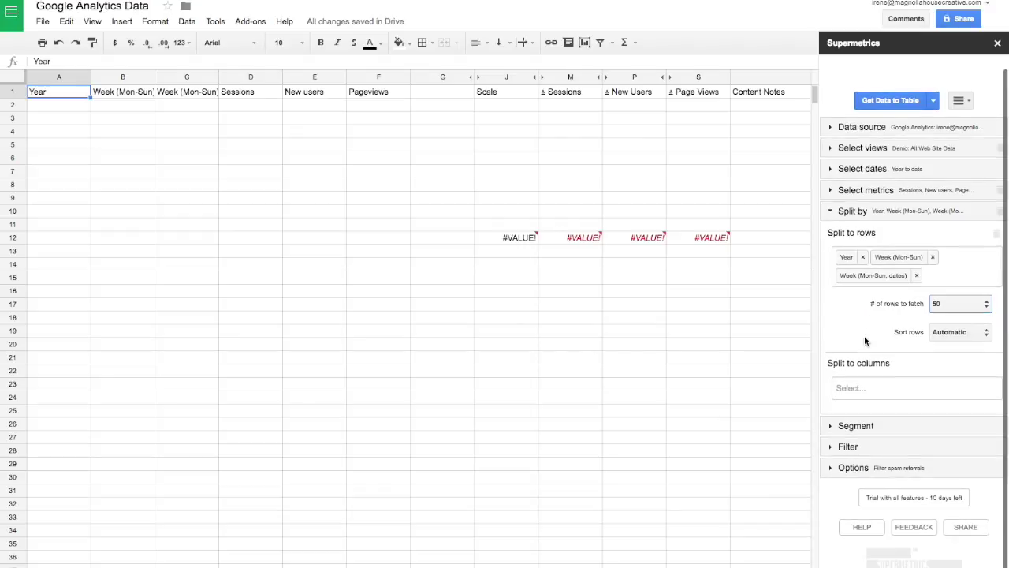
# Step: Review the query's segment, filter and additional option settings
pyautogui.click(868, 427)
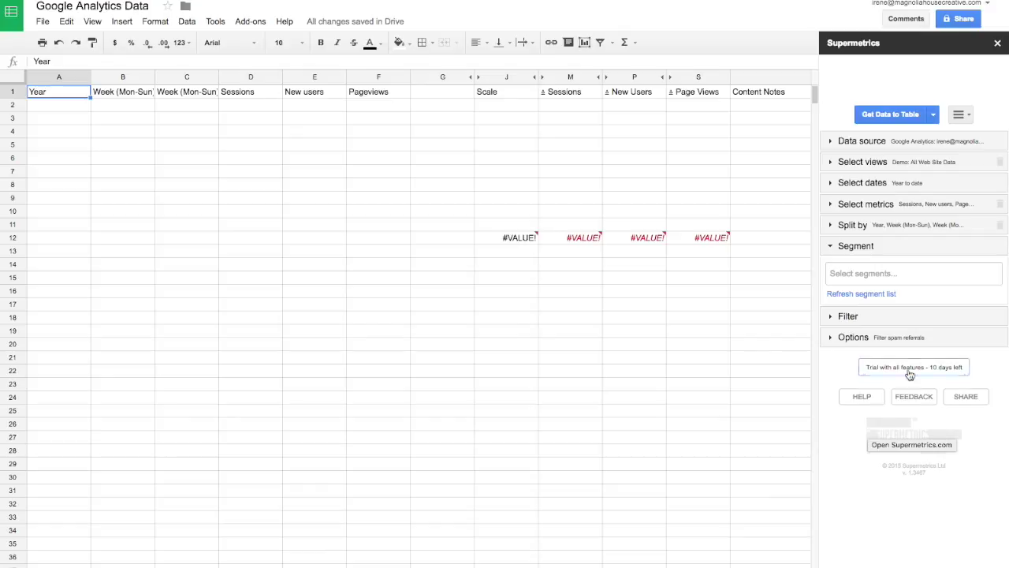
pyautogui.click(880, 317)
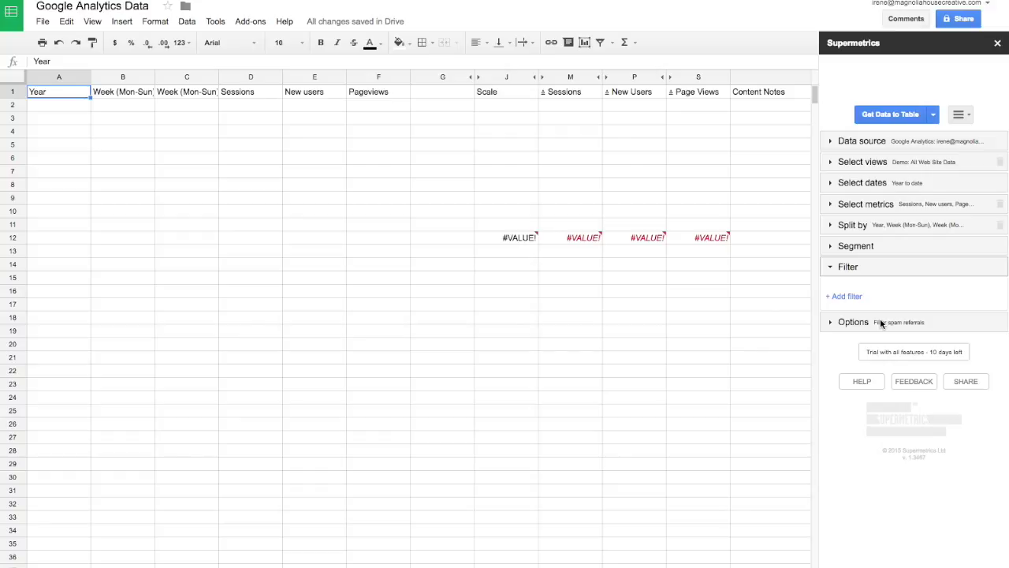
pyautogui.click(851, 321)
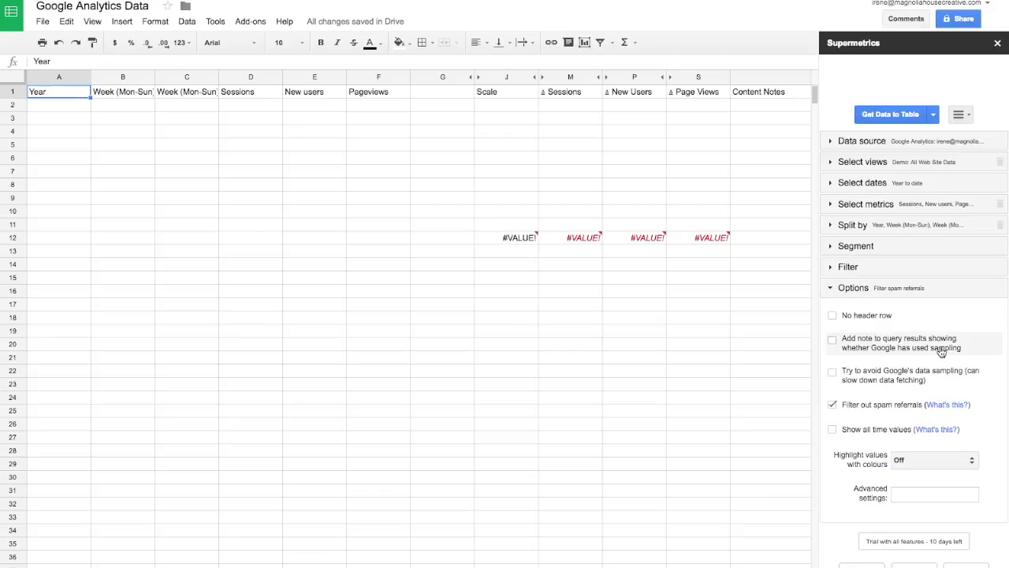
# Step: Run the query to fetch the Google Analytics data into the sheet, and close the Supermetrics sidebar
pyautogui.scroll(-1, 943, 350)
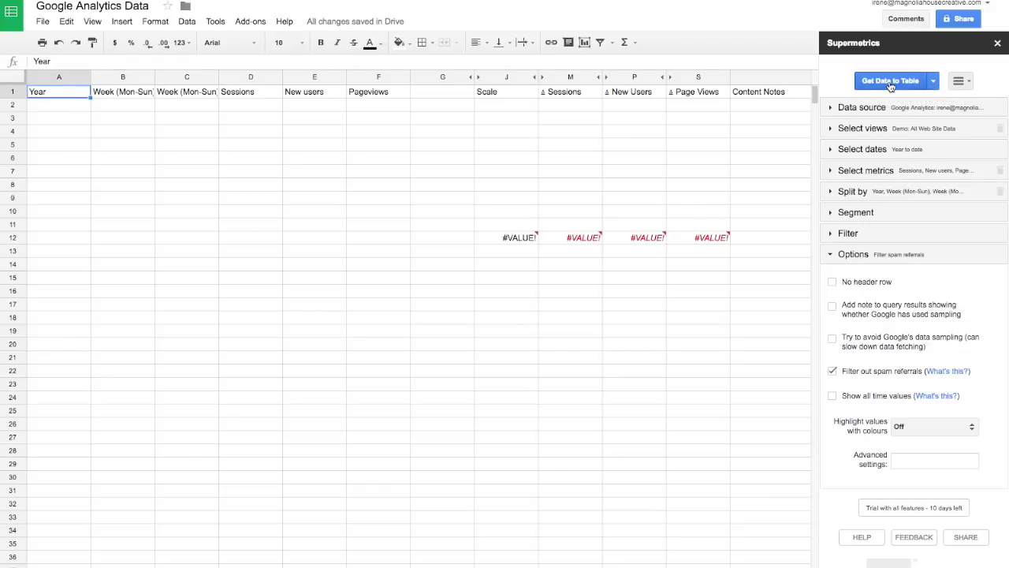
pyautogui.click(891, 84)
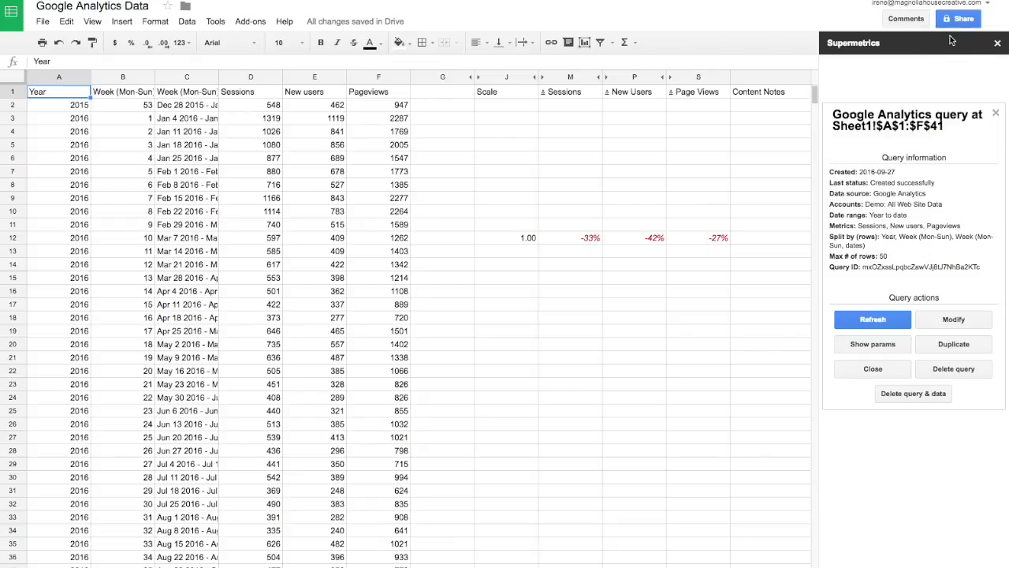
pyautogui.click(998, 44)
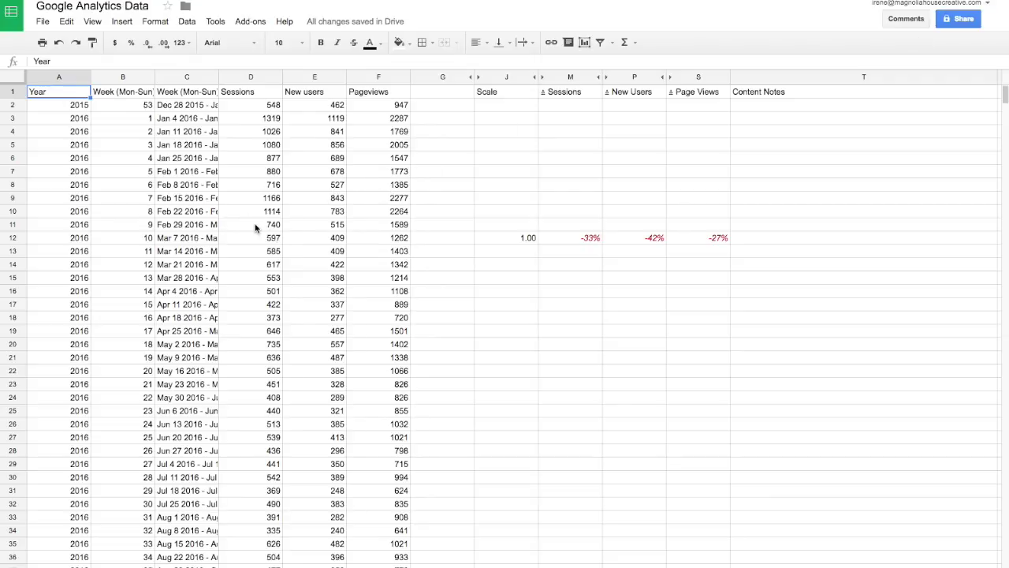
# Step: Hide the Year and week-number columns, A and B
pyautogui.click(287, 227)
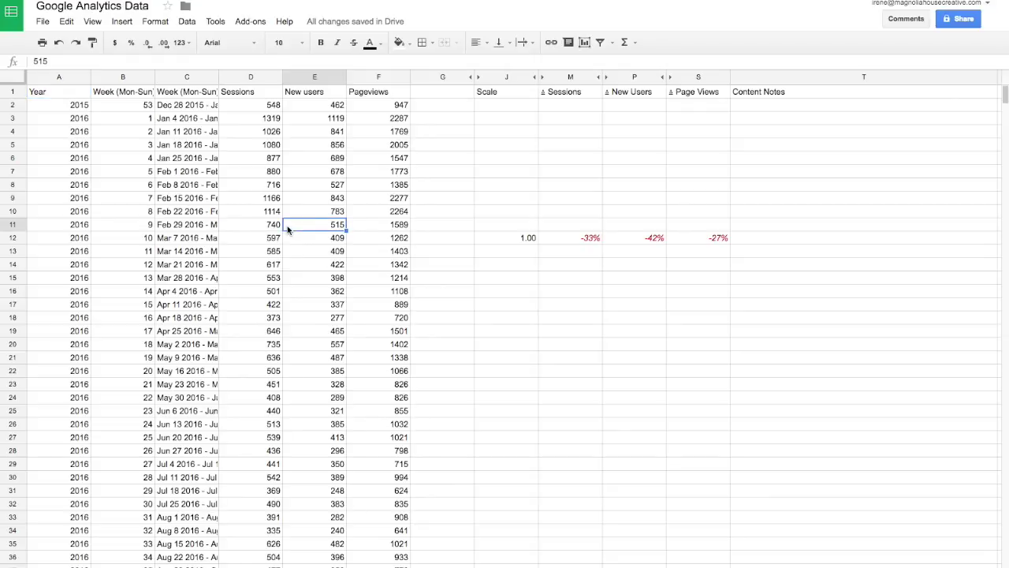
pyautogui.click(76, 93)
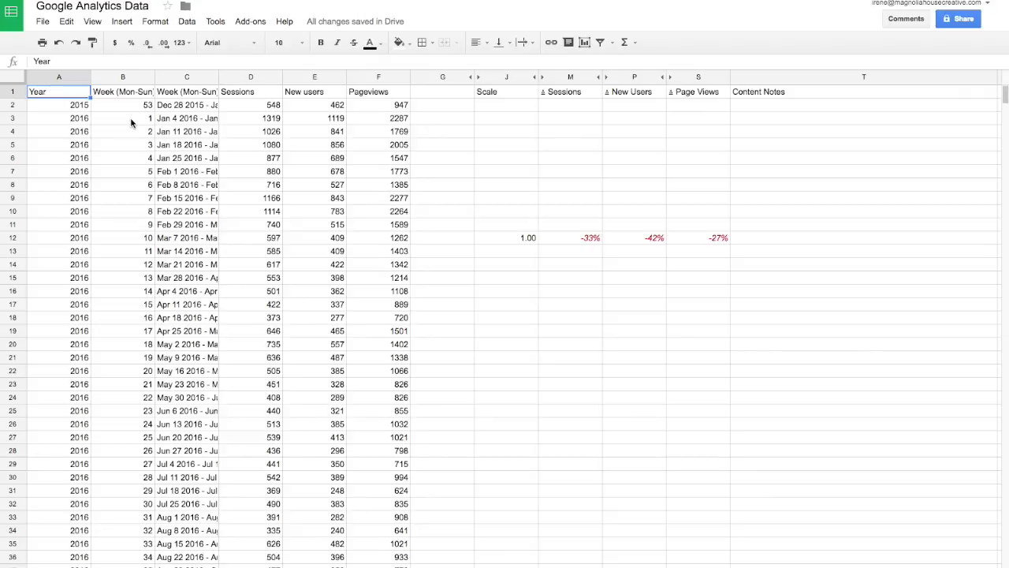
pyautogui.click(71, 77)
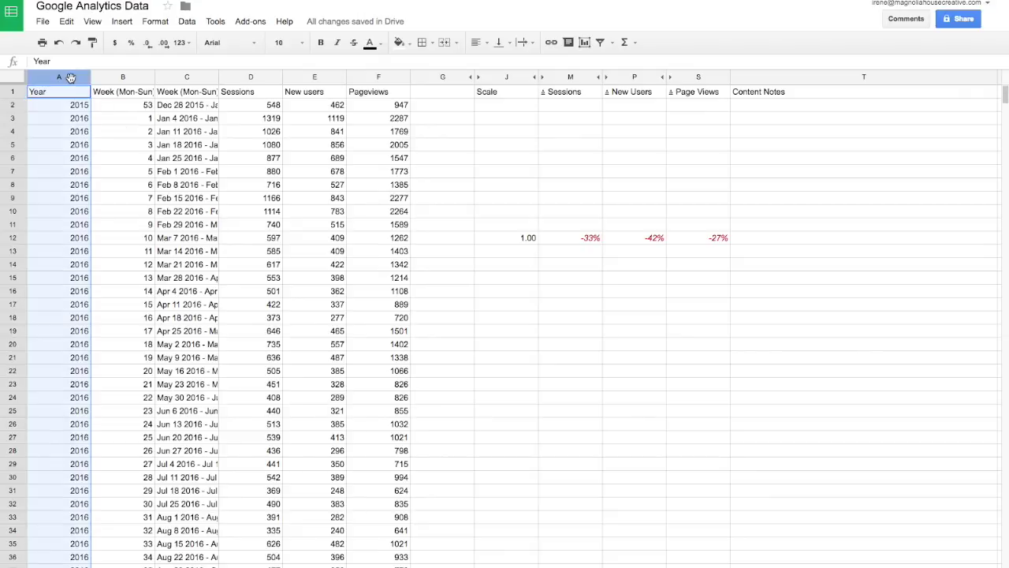
pyautogui.keyDown('shift'); pyautogui.click(125, 77); pyautogui.keyUp('shift')
pyautogui.click(147, 76)
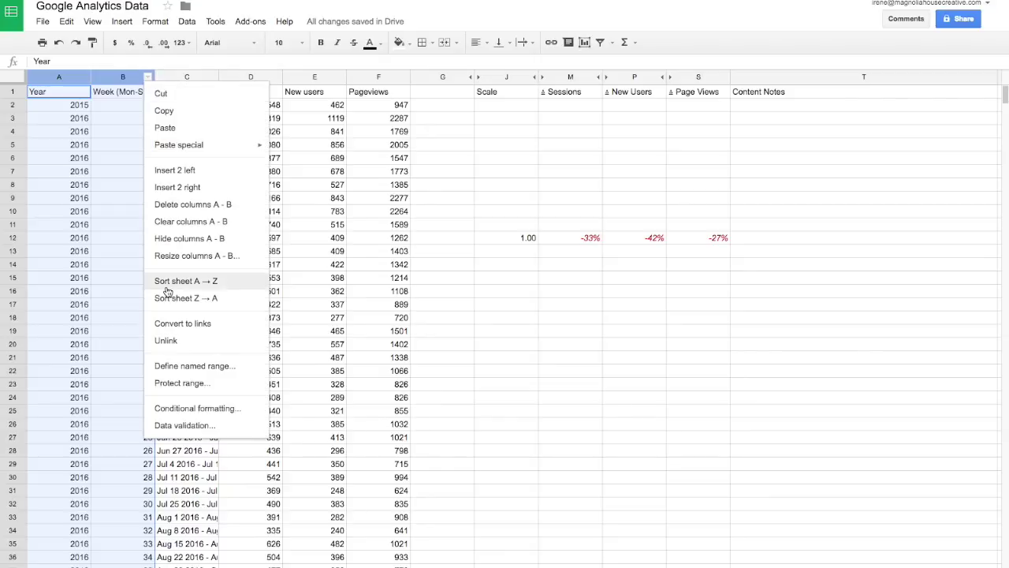
pyautogui.click(197, 237)
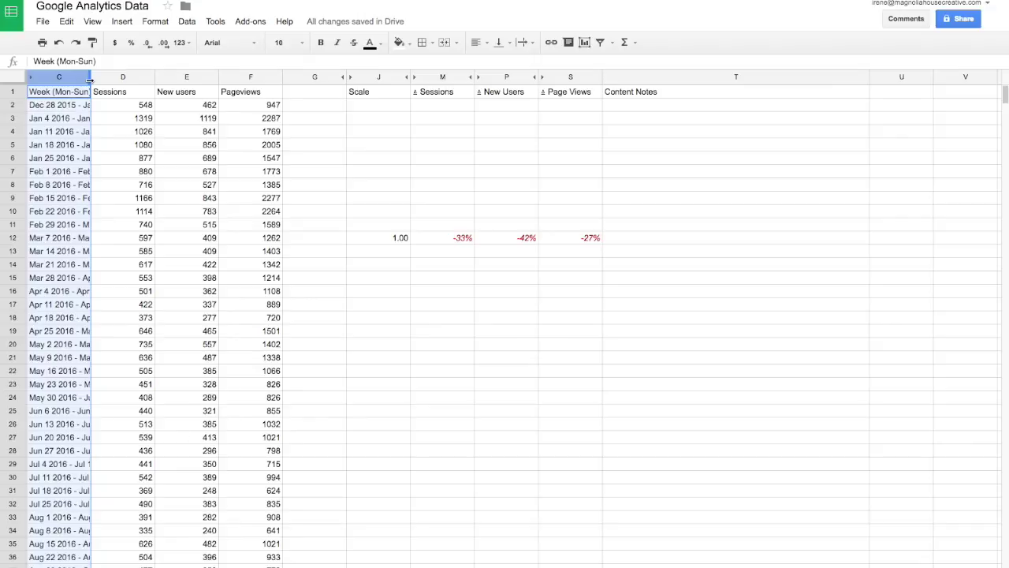
# Step: Widen the week date-range column C to fit its full dates, and look through the weekly rows down to row 41
pyautogui.moveTo(90, 81); pyautogui.dragTo(143, 81)
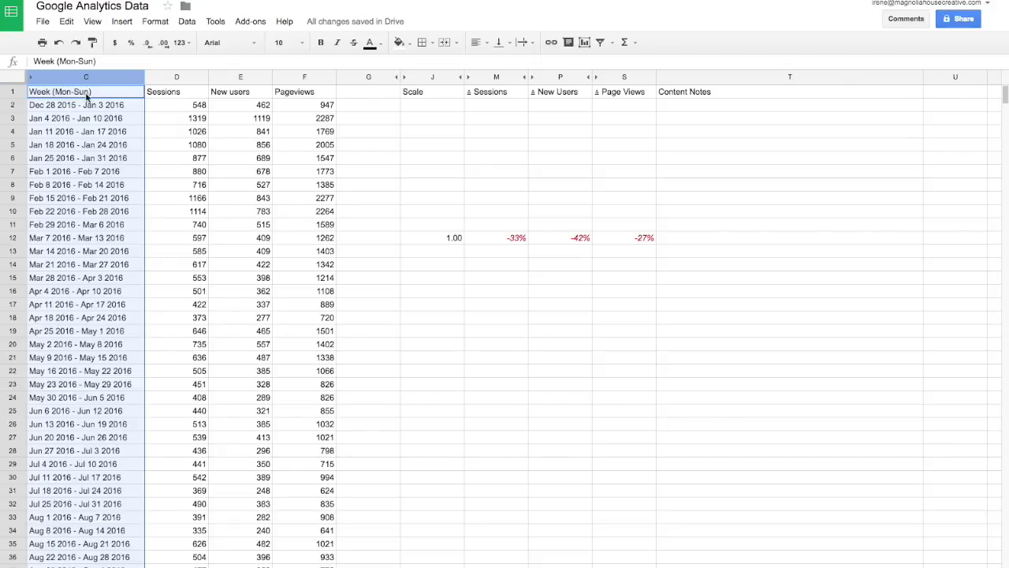
pyautogui.click(192, 393)
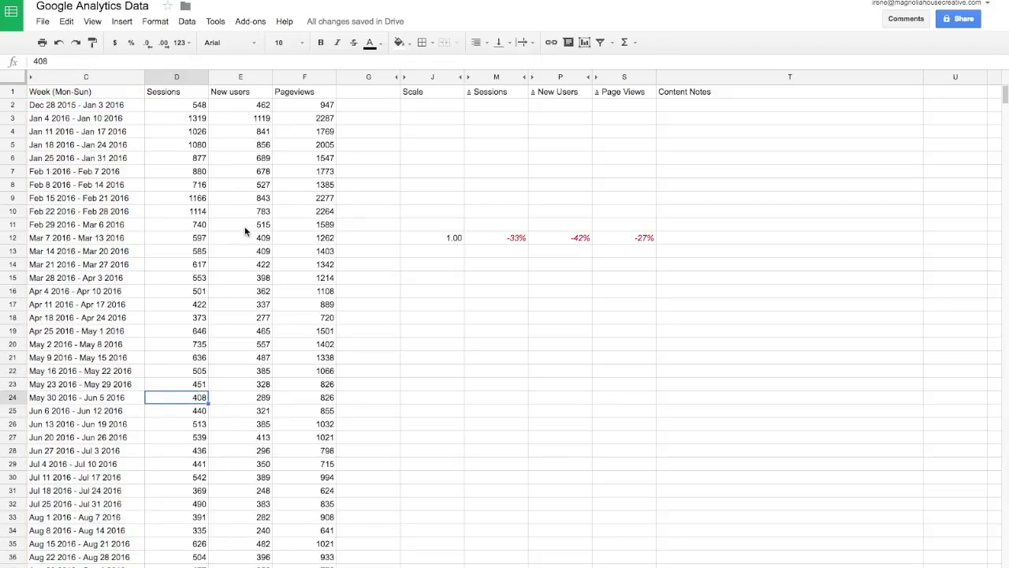
pyautogui.scroll(-1, 196, 189)
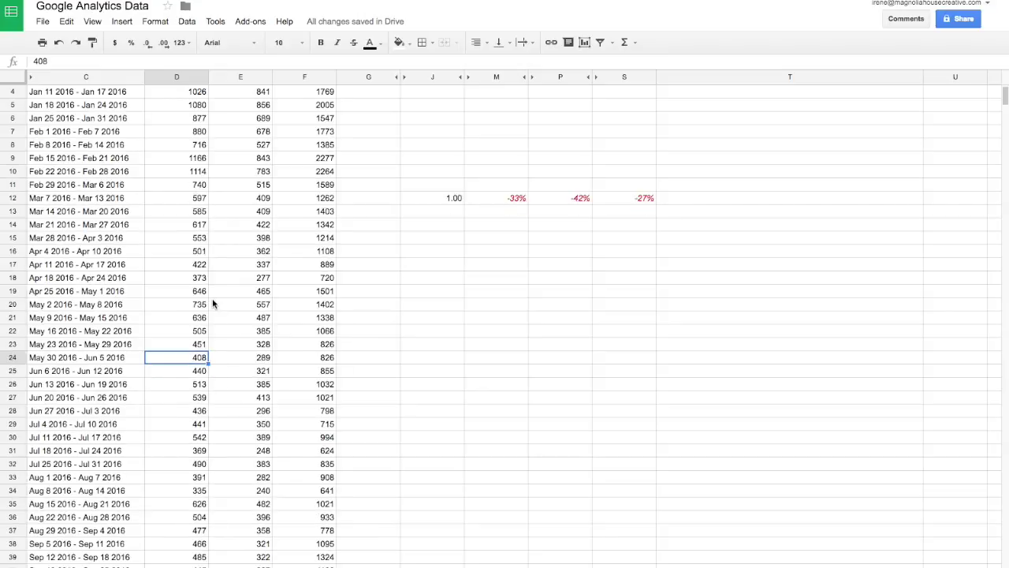
pyautogui.scroll(-1, 212, 298)
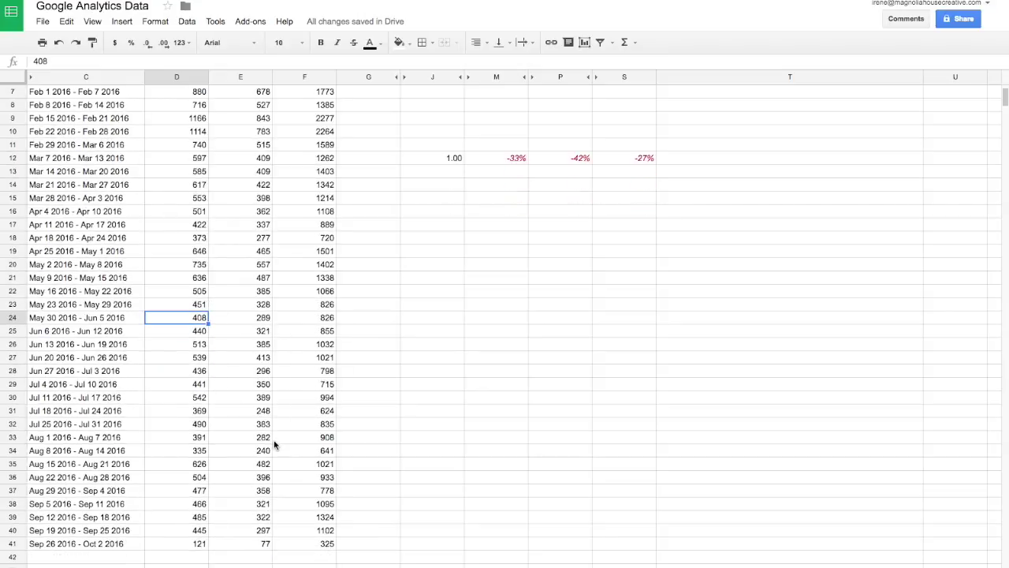
pyautogui.scroll(2, 280, 445)
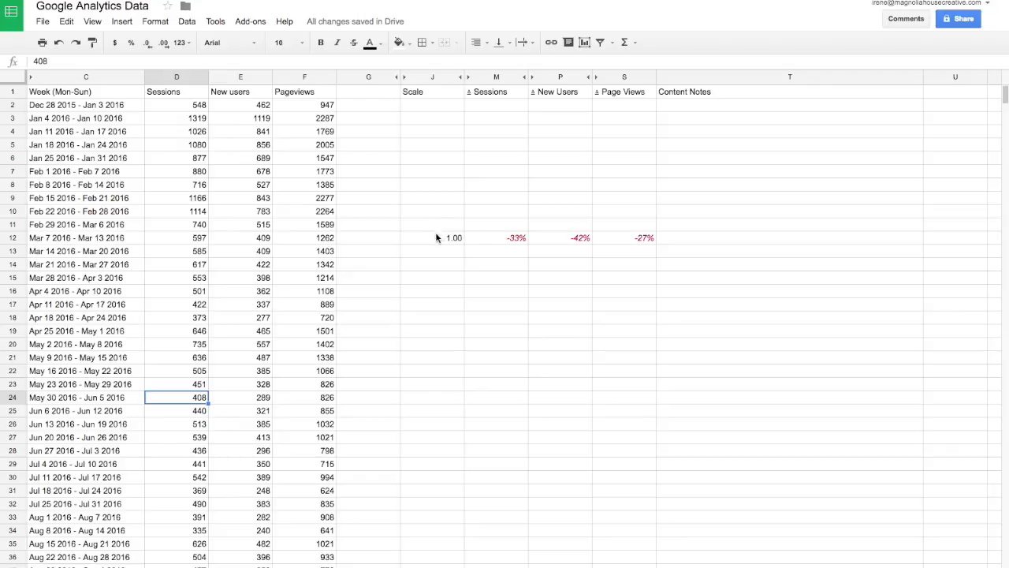
# Step: Fill row 12's Scale, Δ Sessions, Δ New Users and Δ Page Views formulas down to row 41
pyautogui.moveTo(435, 237); pyautogui.dragTo(618, 237)
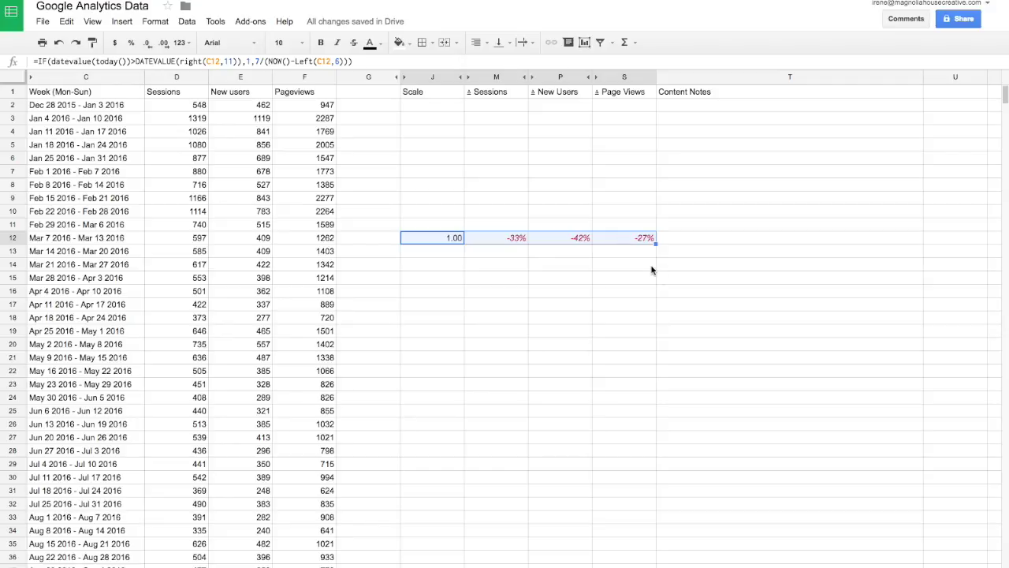
pyautogui.scroll(-3, 670, 261)
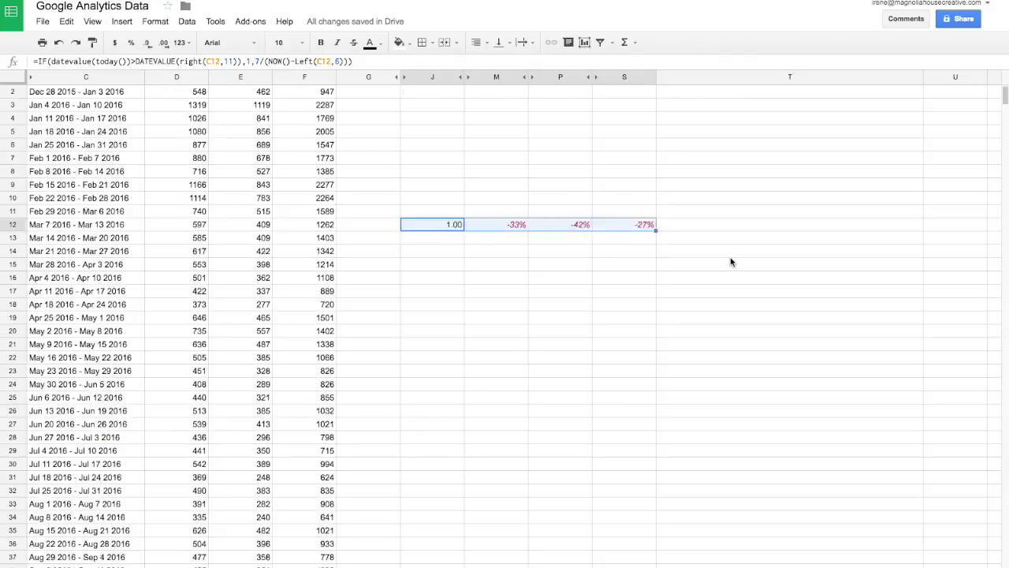
pyautogui.moveTo(655, 176); pyautogui.dragTo(614, 344)
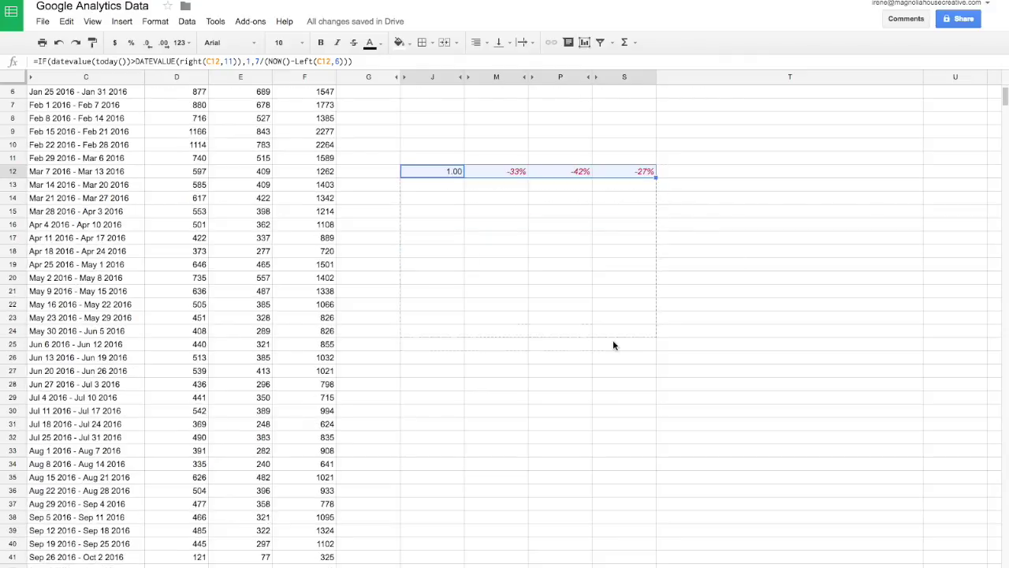
pyautogui.moveTo(613, 502); pyautogui.dragTo(613, 562)
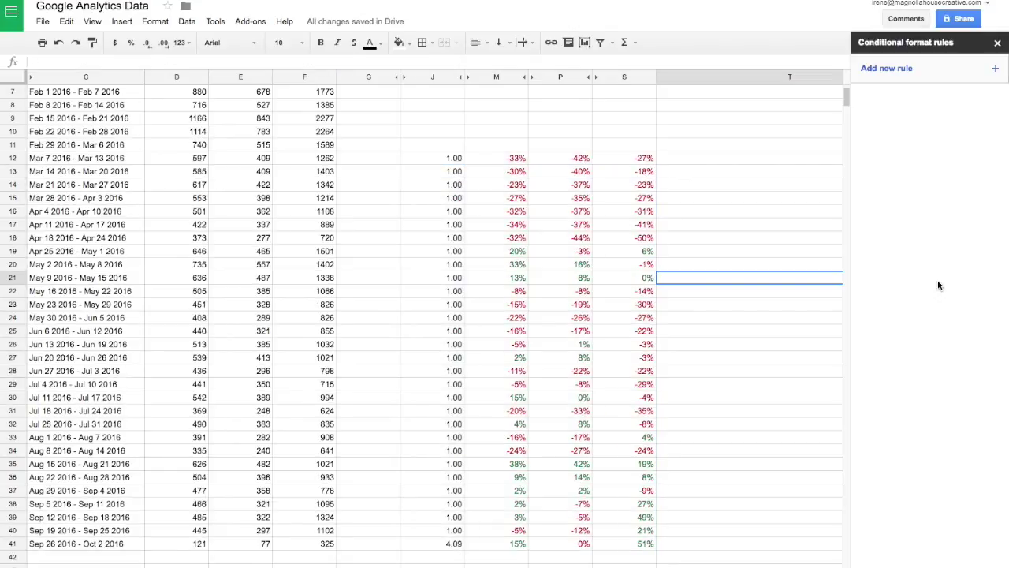
# Step: Review the weekly percentage changes, including the Scale formula in row 12 and the weeks starting Apr 4 and Aug 15
pyautogui.scroll(2, 581, 255)
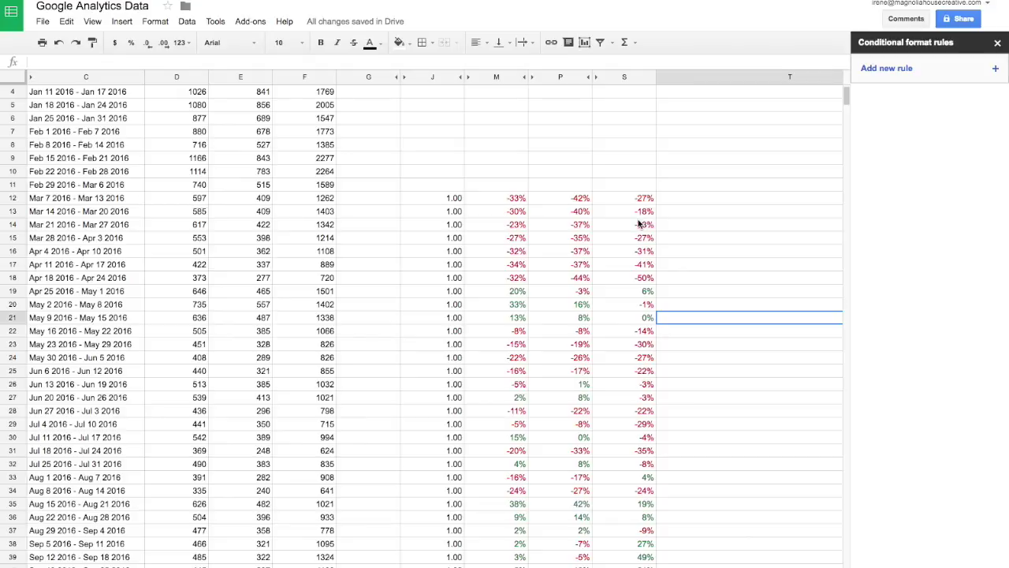
pyautogui.scroll(-1, 562, 220)
pyautogui.scroll(3, 562, 220)
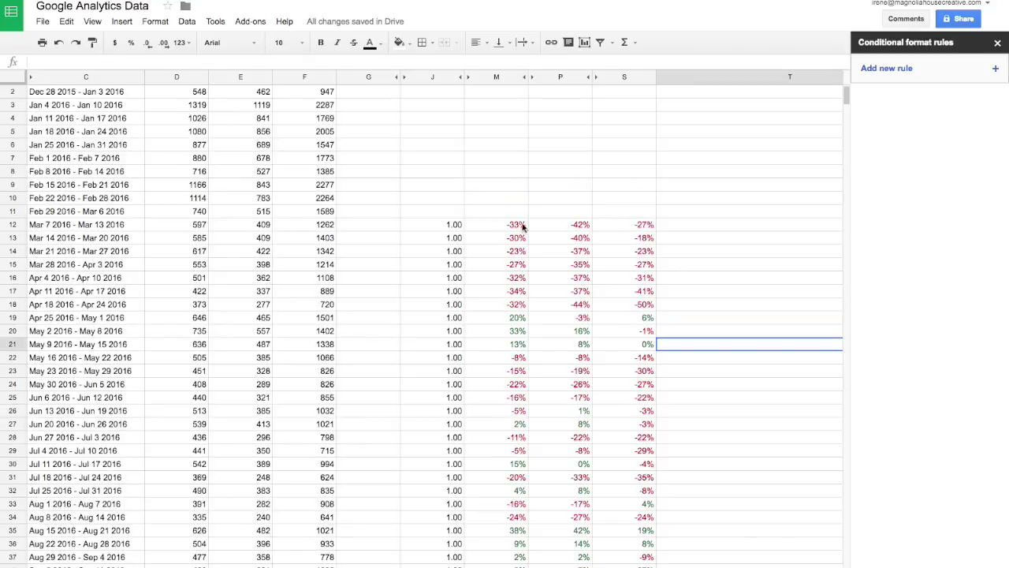
pyautogui.click(451, 226)
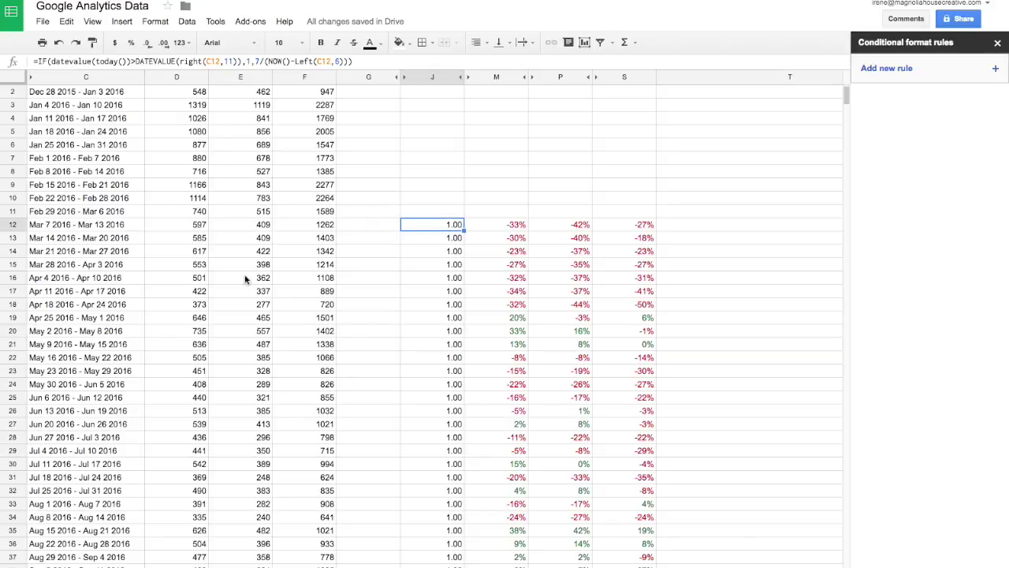
pyautogui.click(13, 277)
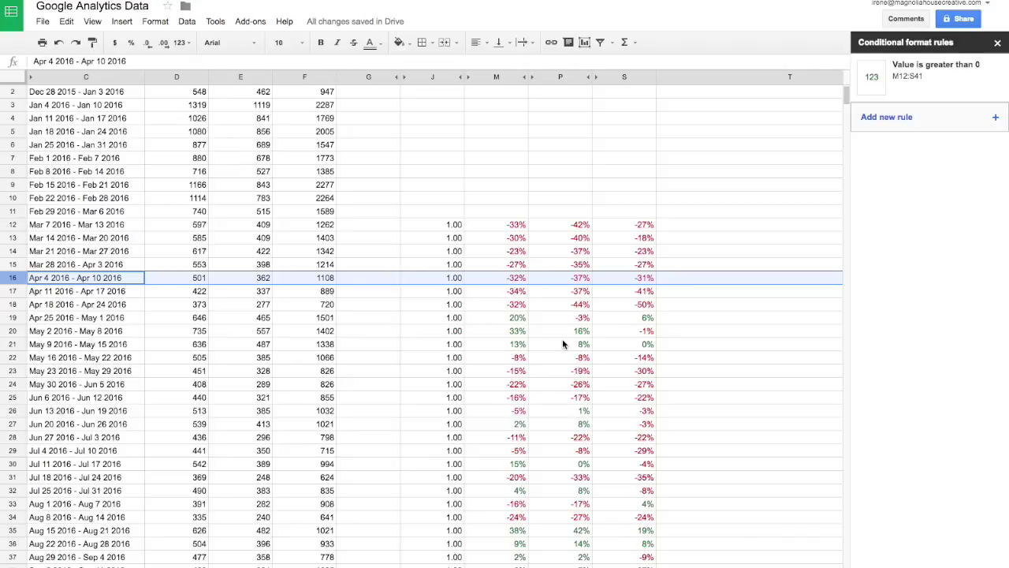
pyautogui.scroll(1, 563, 327)
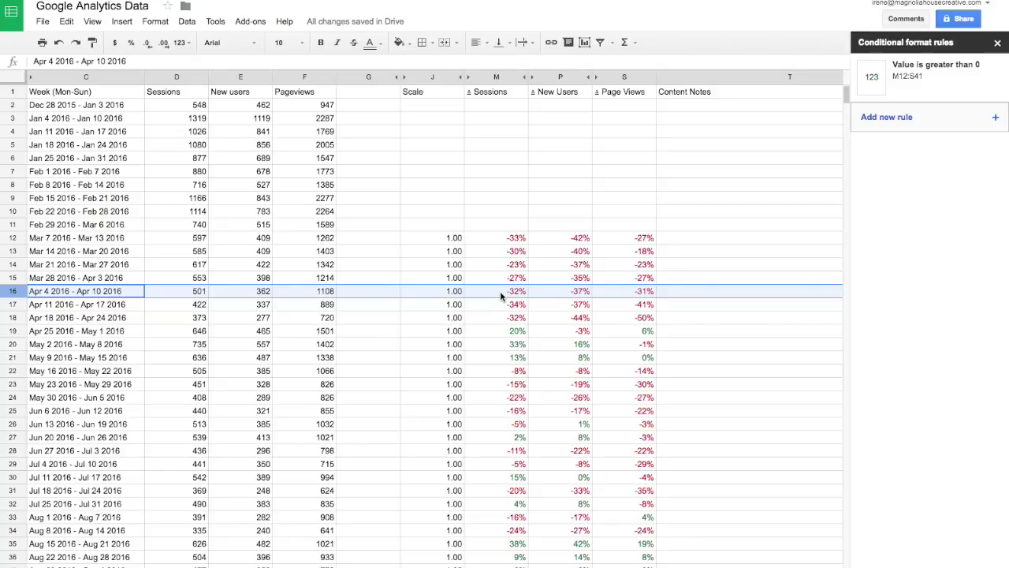
pyautogui.scroll(-3, 500, 291)
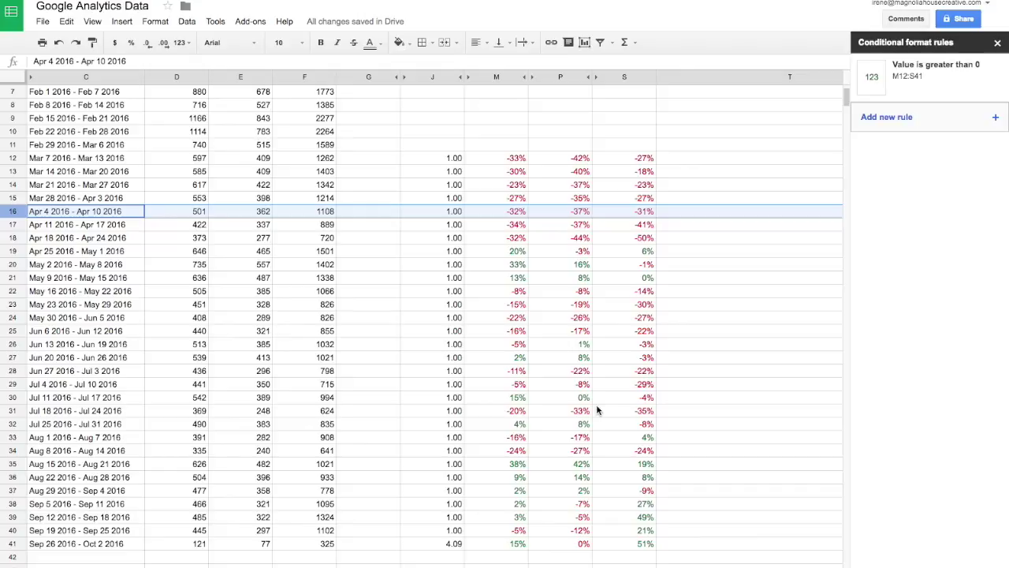
pyautogui.click(10, 467)
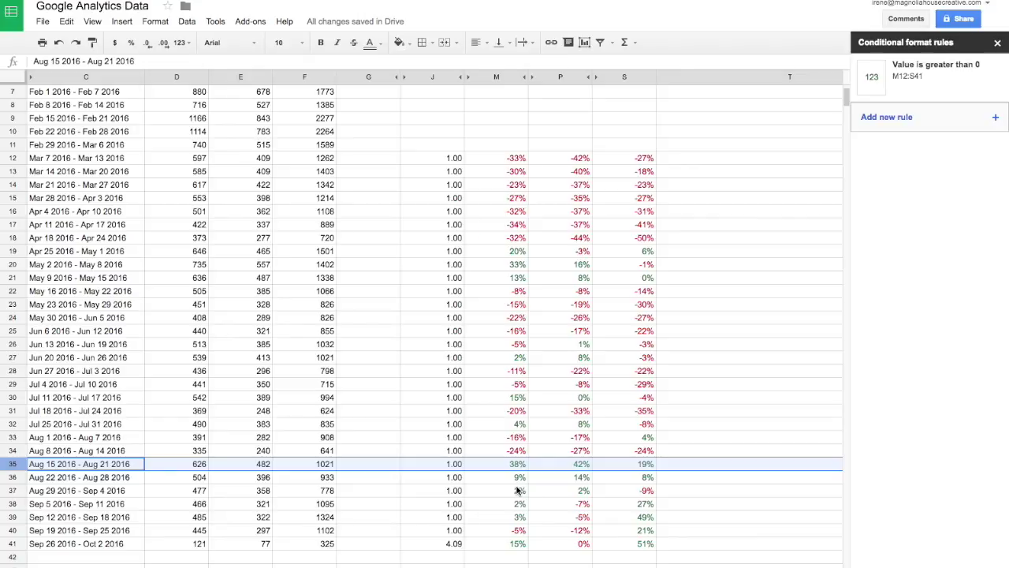
pyautogui.scroll(-1, 519, 491)
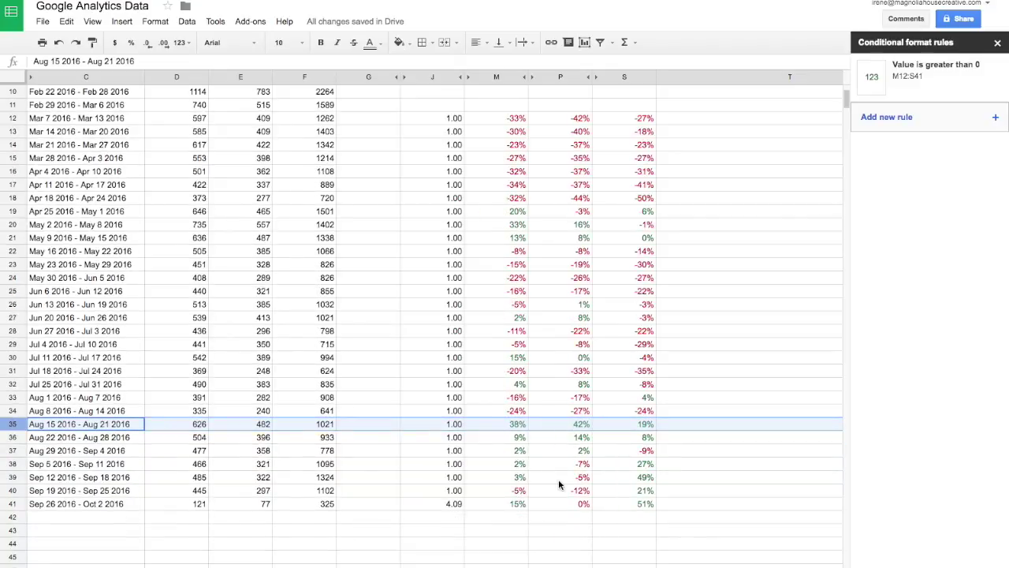
# Step: Compare the Sep 26 – Oct 2 sessions with the previous week and examine that row's Scale formula
pyautogui.click(21, 505)
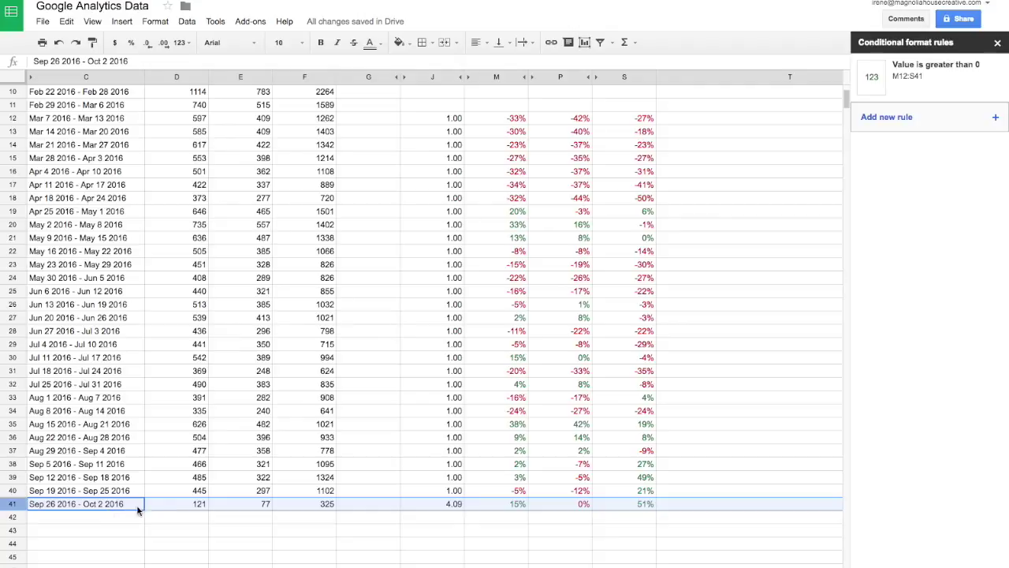
pyautogui.click(221, 505)
pyautogui.click(180, 493)
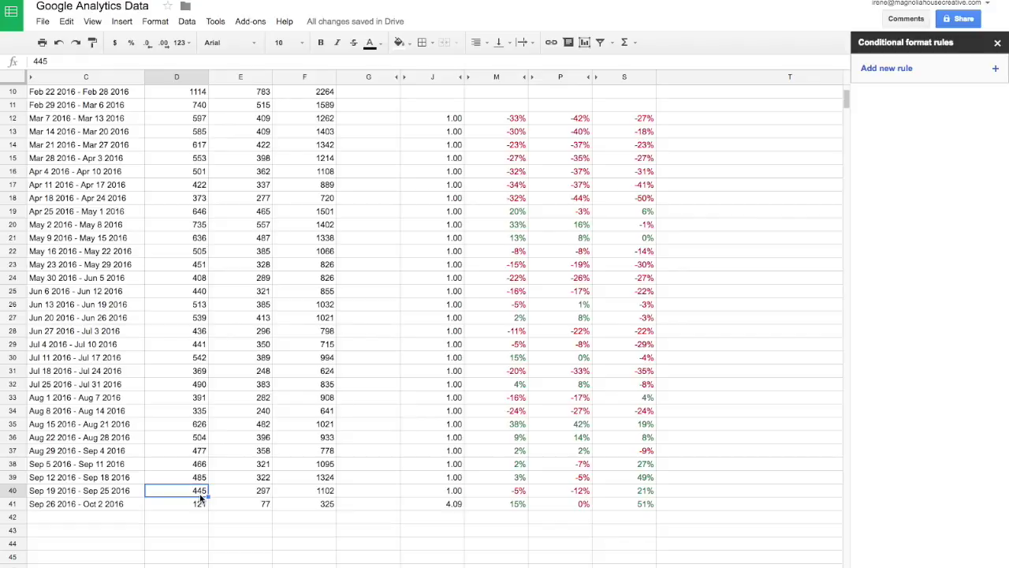
pyautogui.click(198, 505)
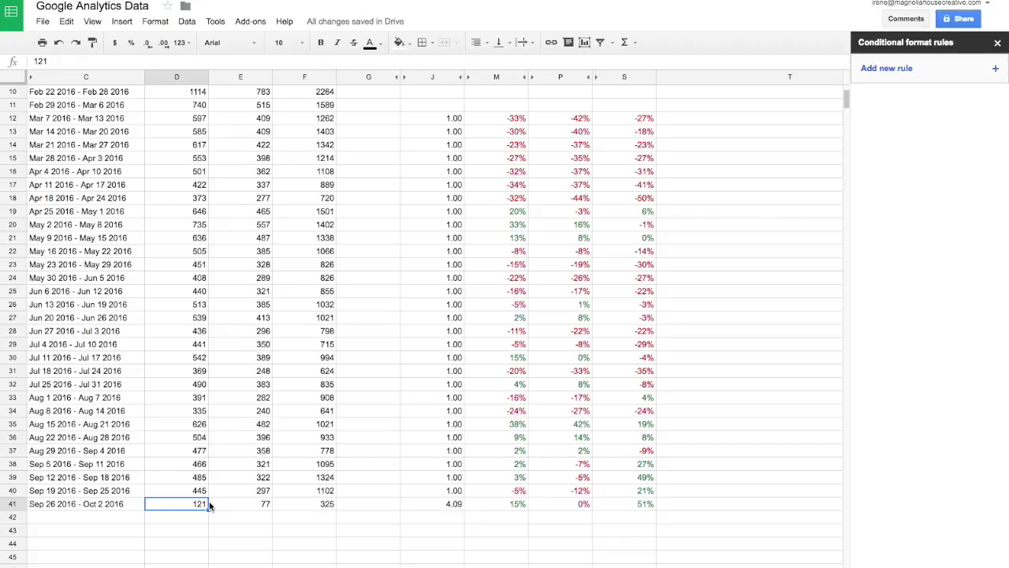
pyautogui.click(413, 508)
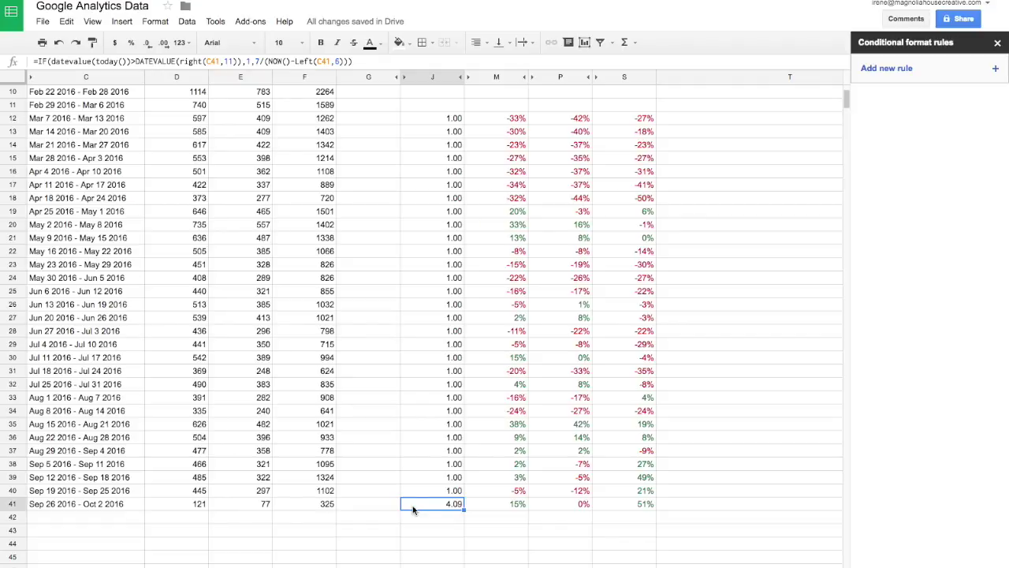
pyautogui.scroll(3, 460, 125)
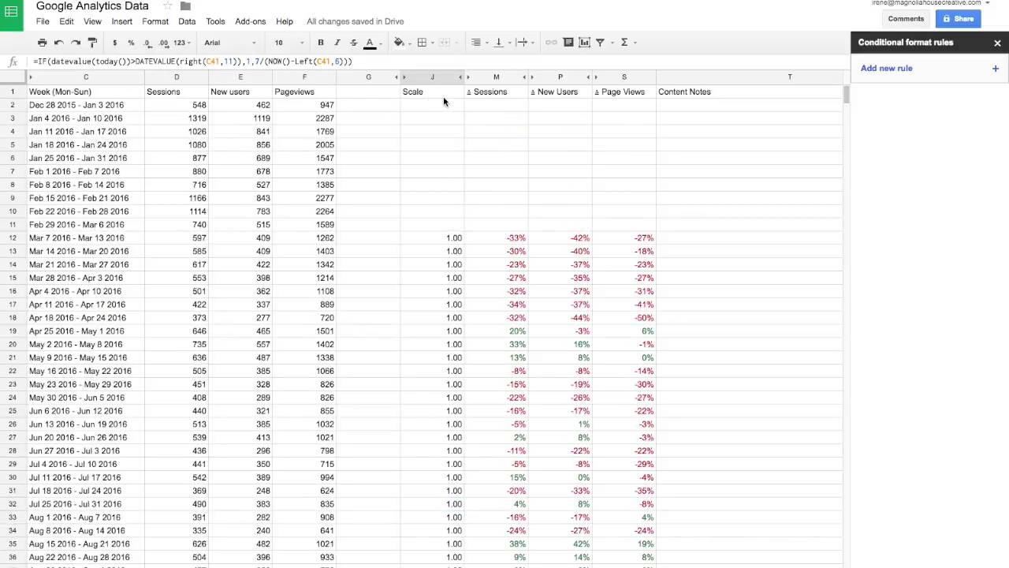
pyautogui.scroll(-3, 466, 285)
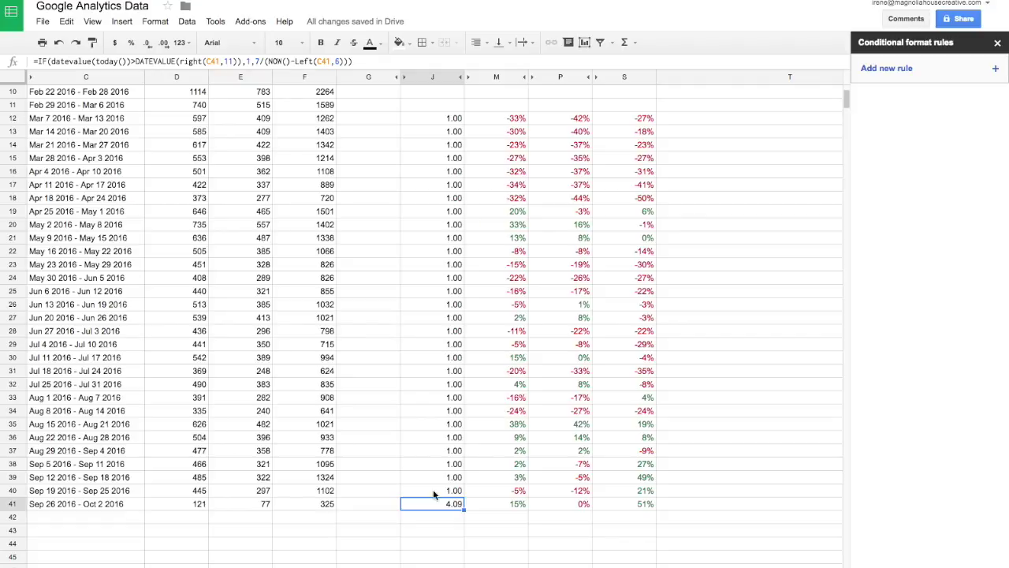
# Step: Check the Δ Sessions formula for the Sep 26 – Oct 2 week and locate the Content Notes column
pyautogui.click(522, 505)
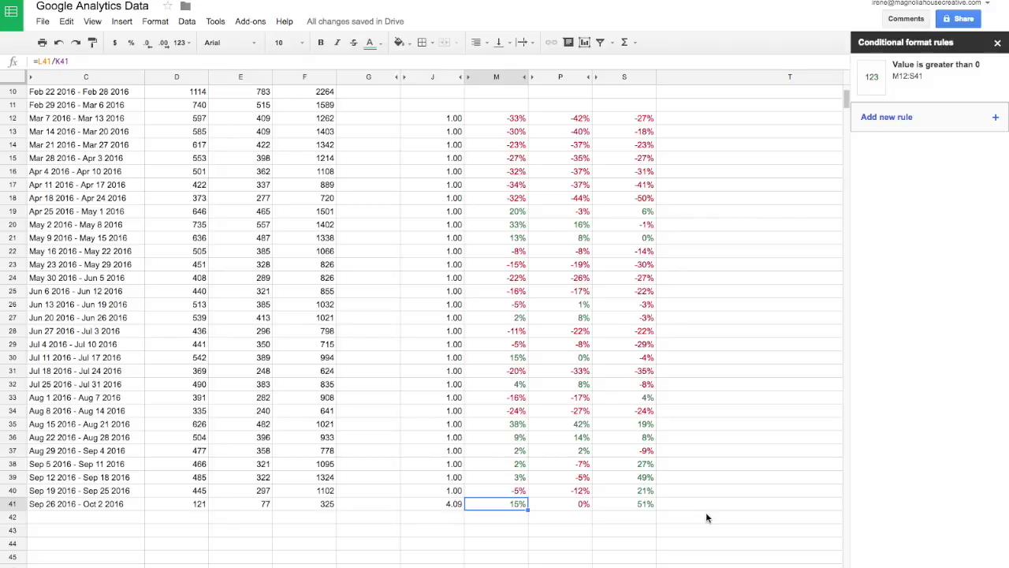
pyautogui.hscroll(10, 707, 518)
pyautogui.hscroll(-8, 707, 517)
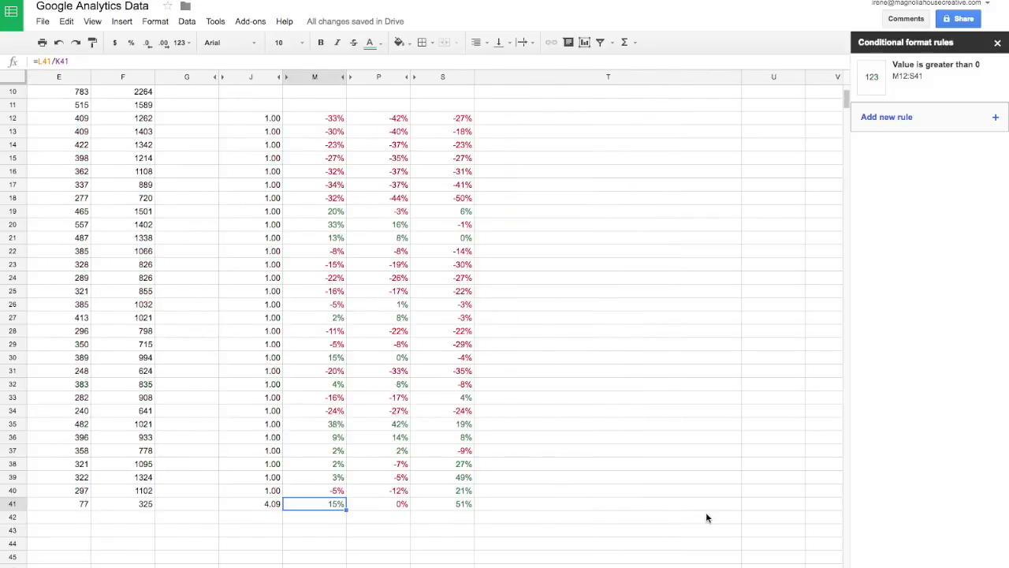
pyautogui.scroll(2, 707, 517)
pyautogui.scroll(2, 707, 517)
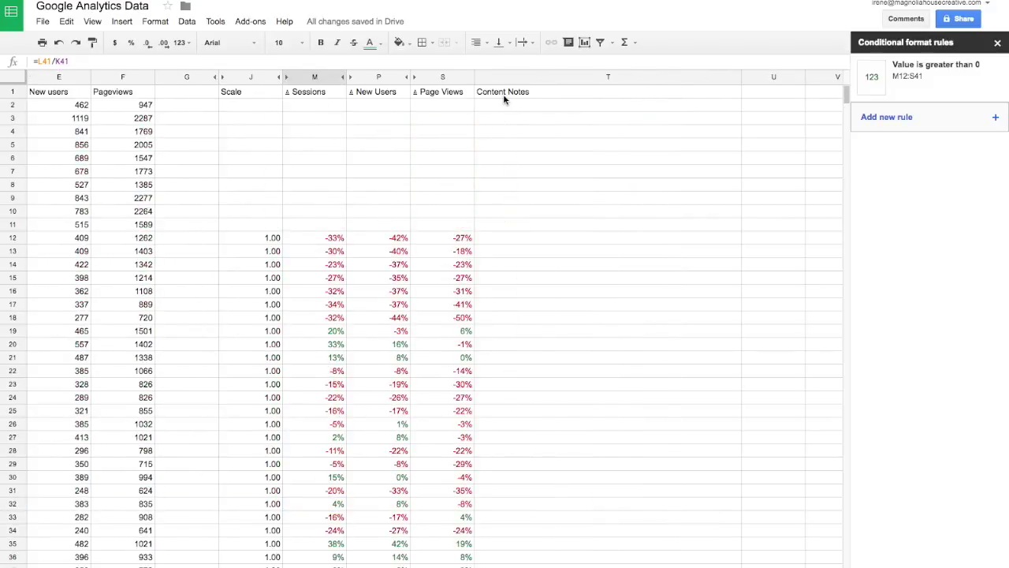
pyautogui.hscroll(-2, 518, 267)
pyautogui.scroll(-2, 517, 268)
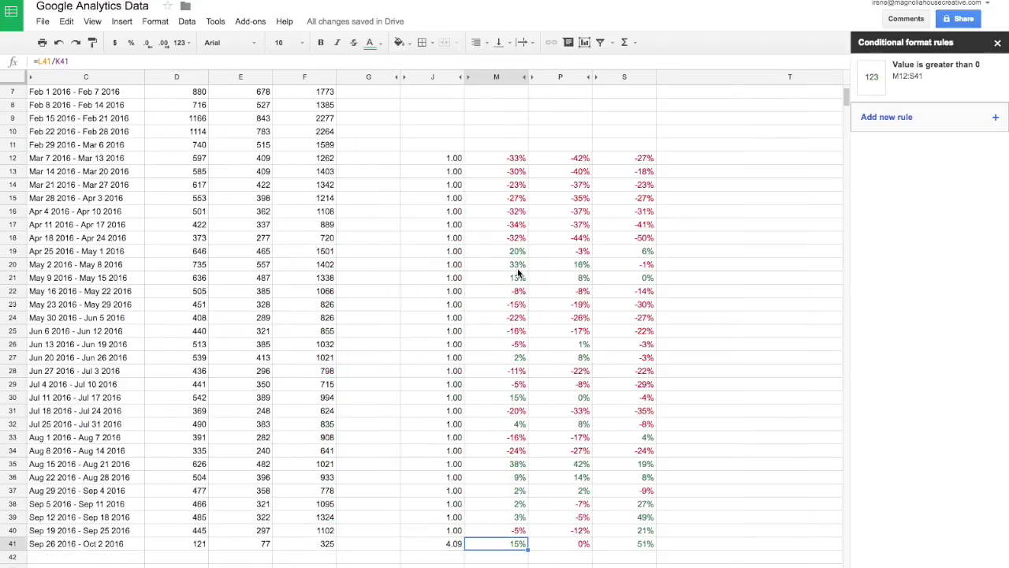
# Step: Enter a two-line content note for the Sep 26 – Oct 2 week: "New blog posts" and "Sent email newsletter"
pyautogui.click(682, 538)
pyautogui.hscroll(1, 682, 539)
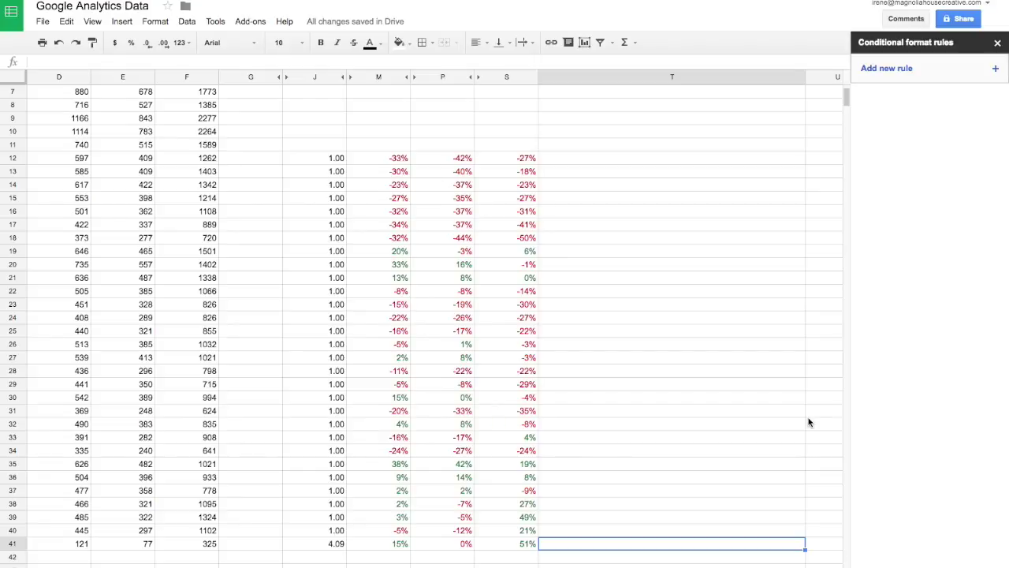
pyautogui.write('Nd')
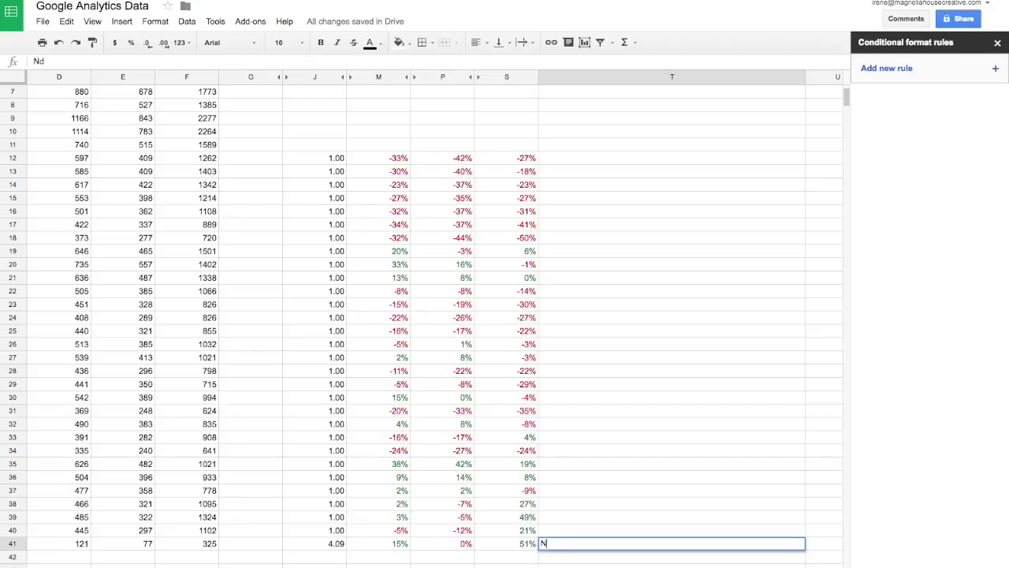
pyautogui.write('ew blog posts')
pyautogui.hotkey('alt', 'Return')
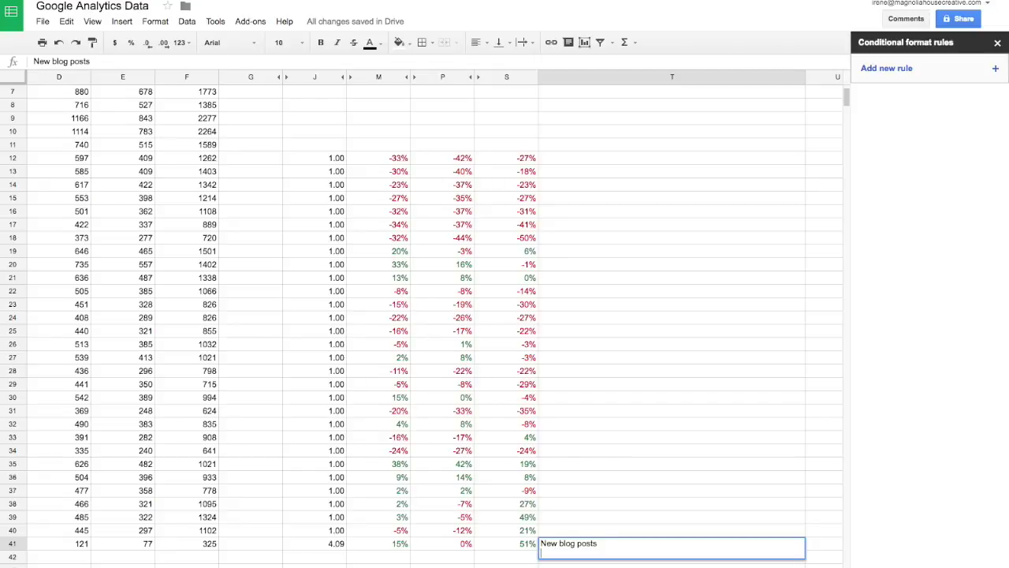
pyautogui.write('Sent email newsletter')
pyautogui.press('Return')
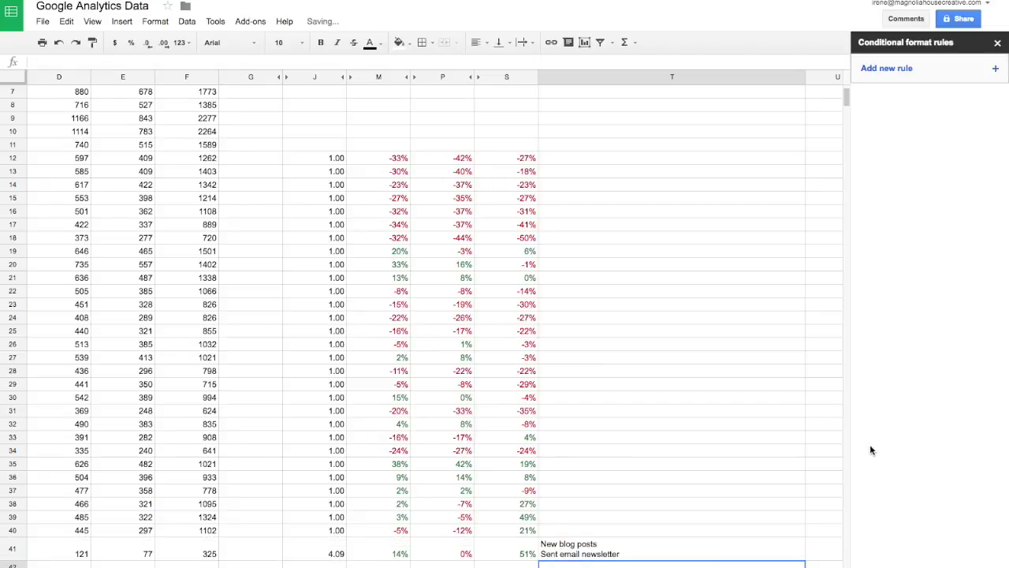
# Step: Review the weekly sessions, users, pageviews and percentage changes from the first week through the Sep 26 – Oct 2 row
pyautogui.hscroll(-2, 704, 515)
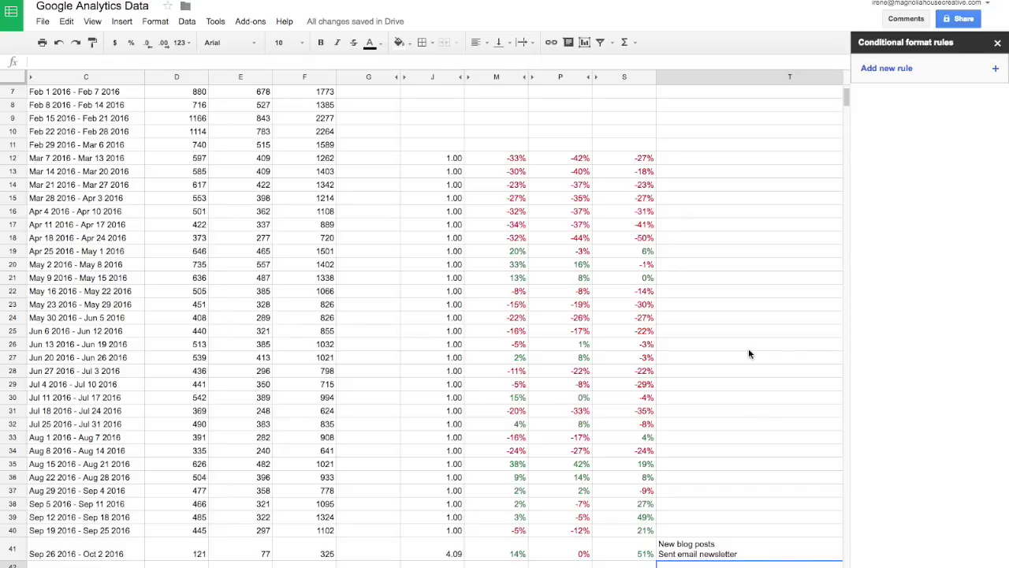
pyautogui.scroll(2, 733, 260)
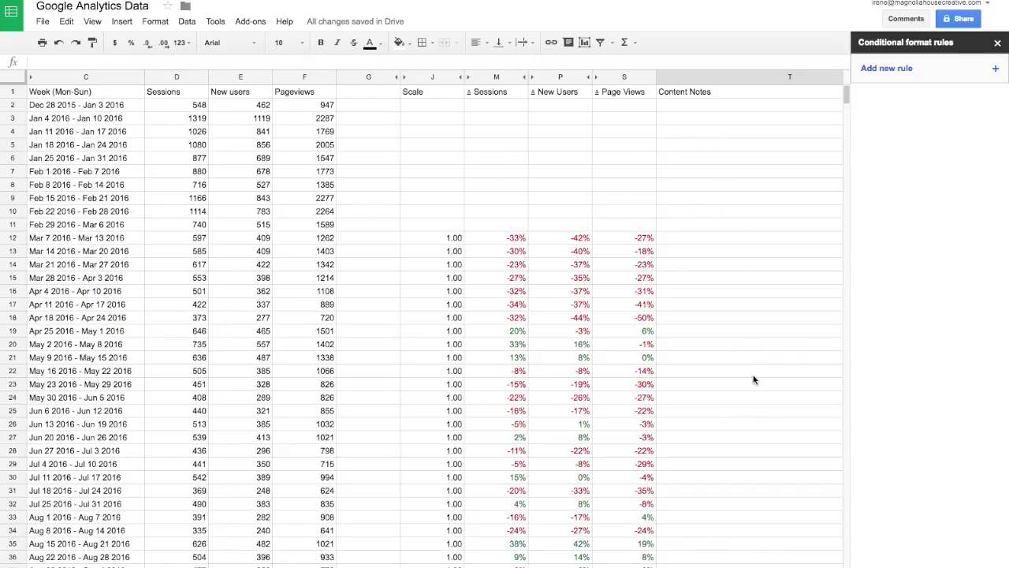
pyautogui.click(204, 277)
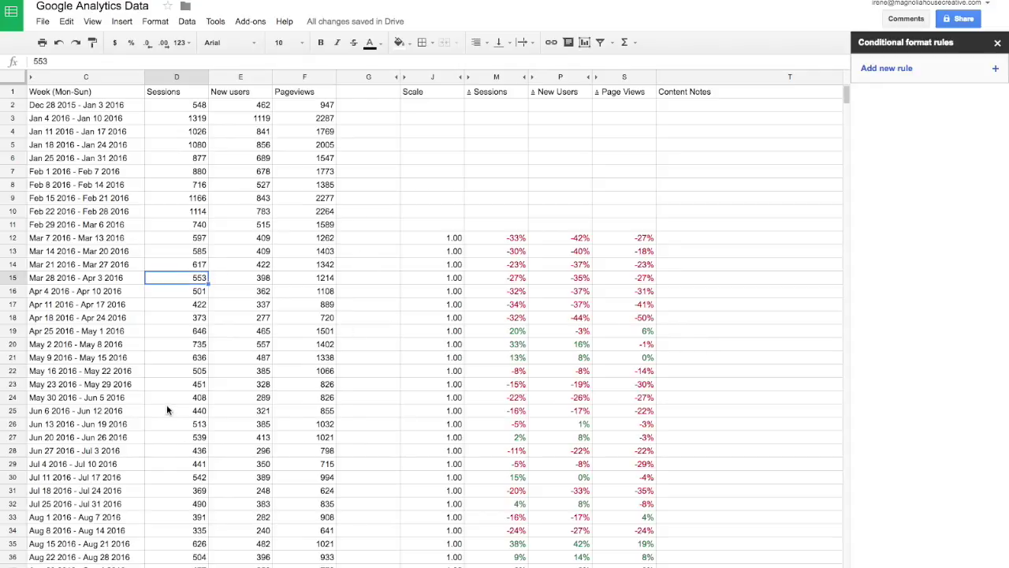
pyautogui.scroll(-4, 198, 342)
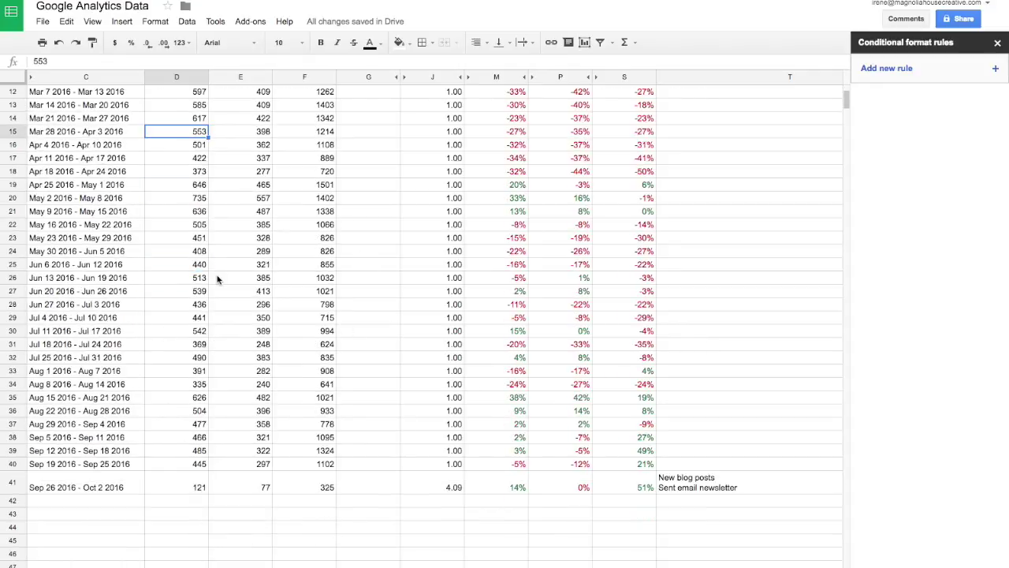
pyautogui.scroll(2, 216, 277)
pyautogui.scroll(-3, 107, 146)
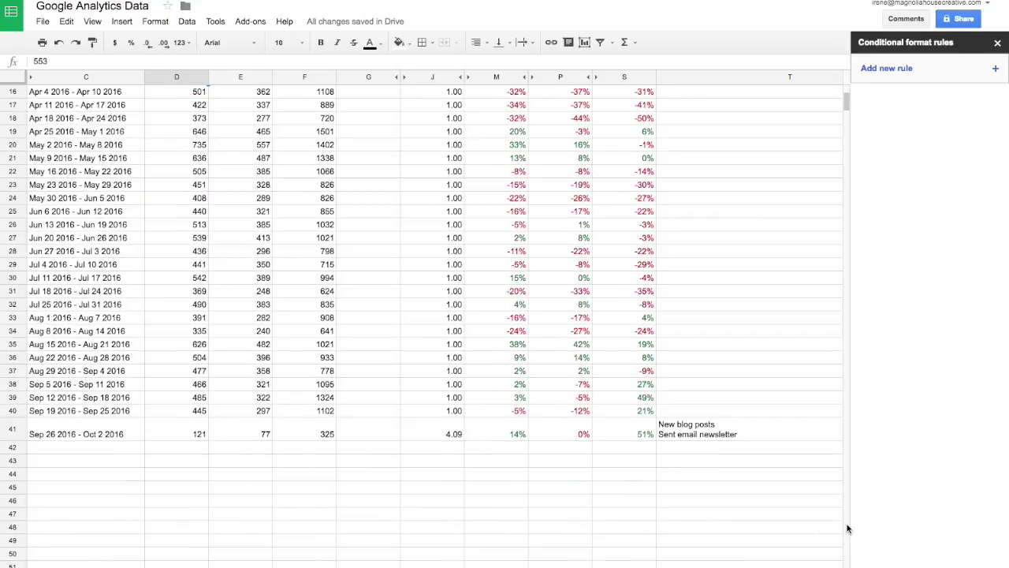
pyautogui.scroll(3, 270, 169)
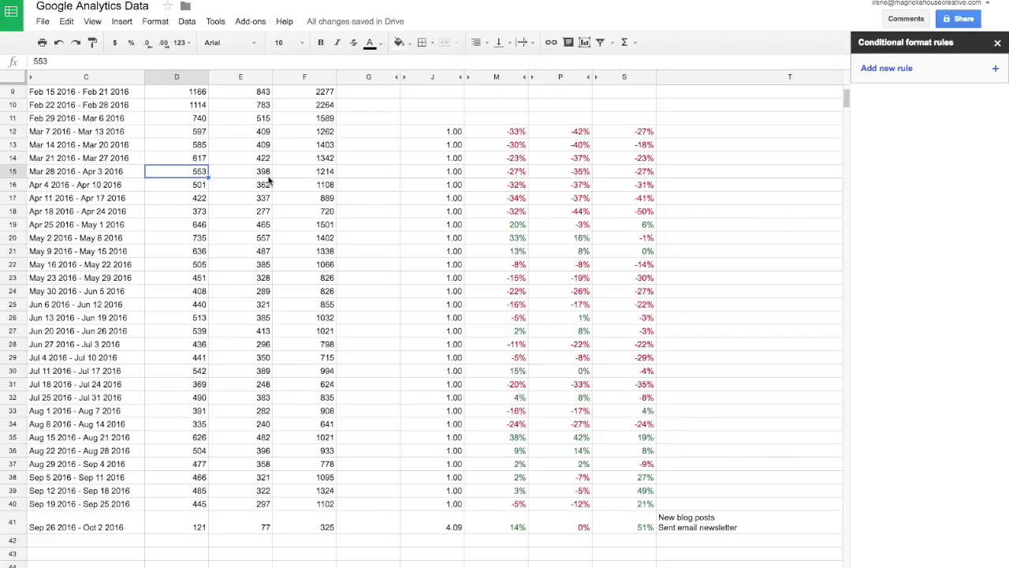
pyautogui.scroll(2, 137, 228)
pyautogui.scroll(1, 138, 228)
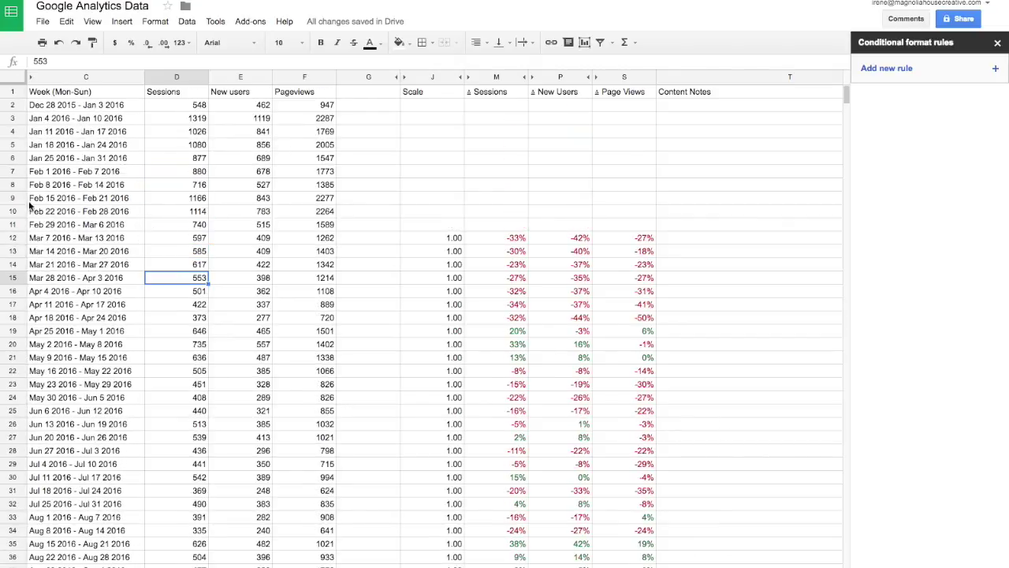
# Step: Prefix the "New blog posts" line of the Sep 26 – Oct 2 content note with "9/27 - "
pyautogui.scroll(-5, 665, 411)
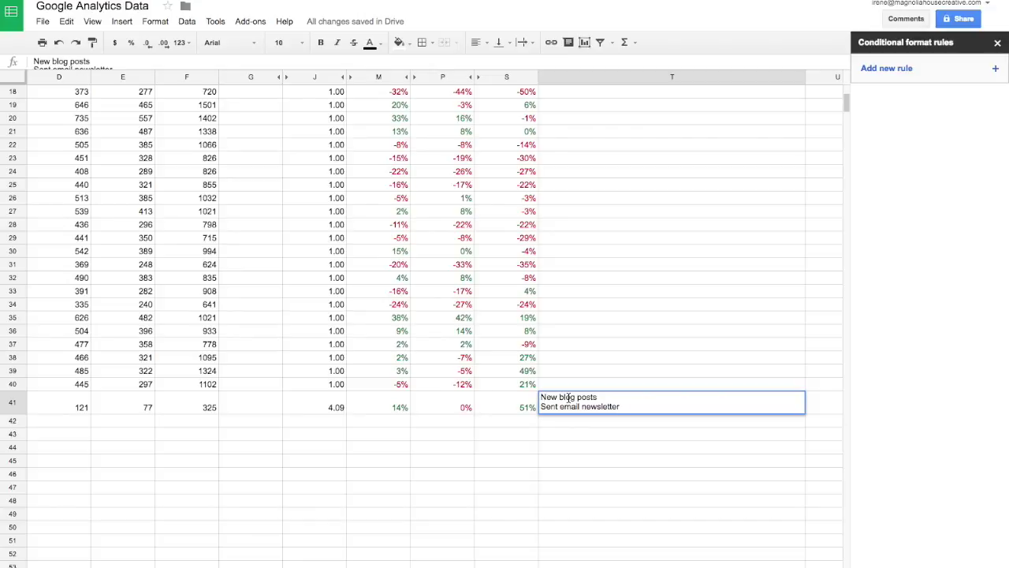
pyautogui.write('9/27 -')
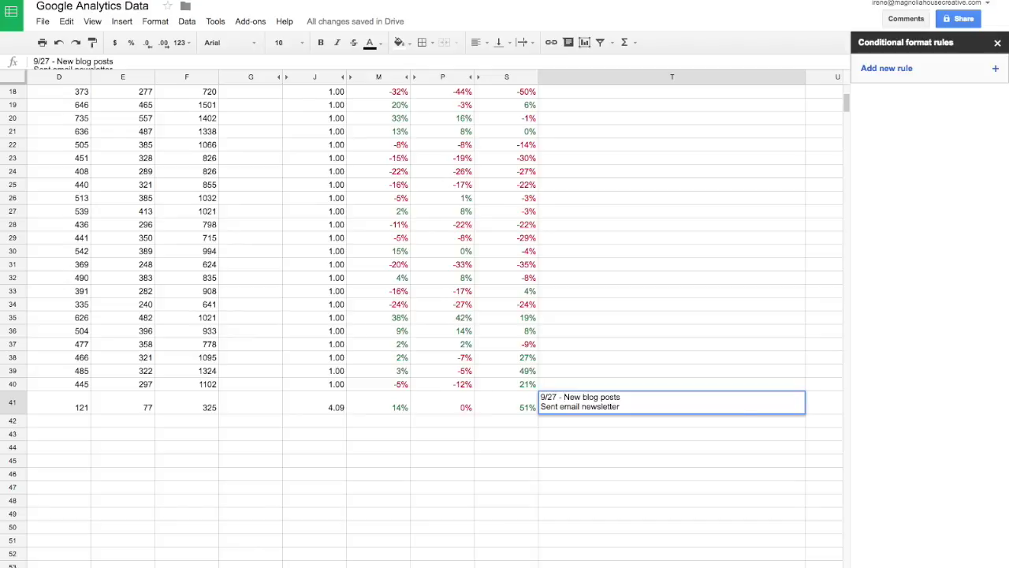
pyautogui.press('Return')
# Step: Refresh all Supermetrics queries in the spreadsheet to update the Google Analytics data
pyautogui.scroll(5, 367, 203)
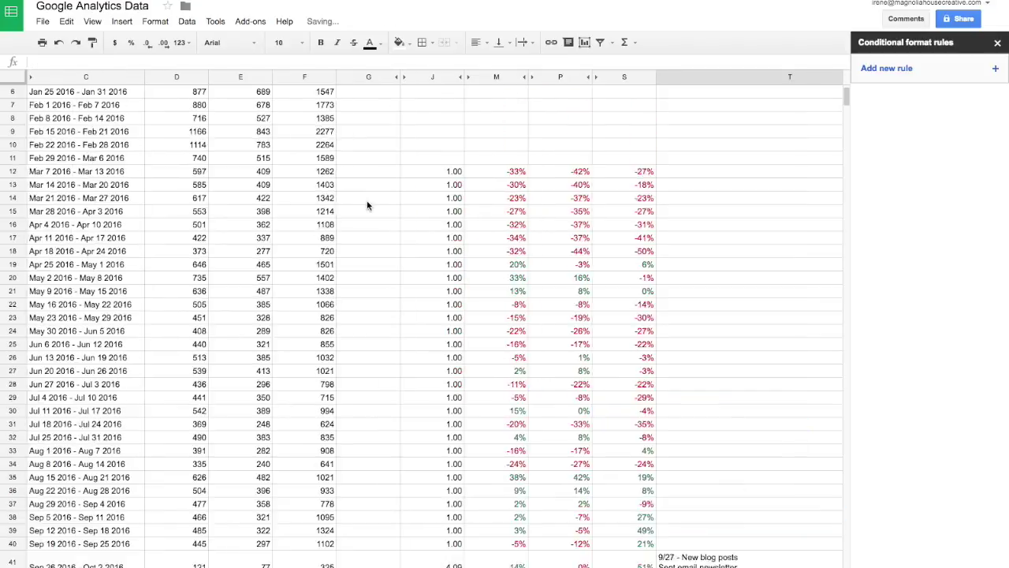
pyautogui.scroll(1, 660, 326)
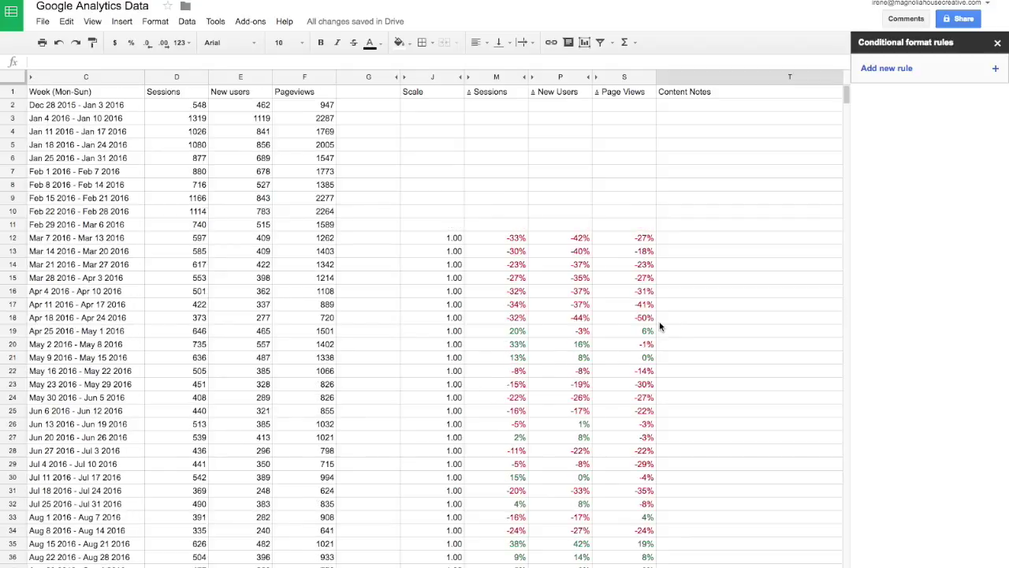
pyautogui.scroll(-1, 660, 326)
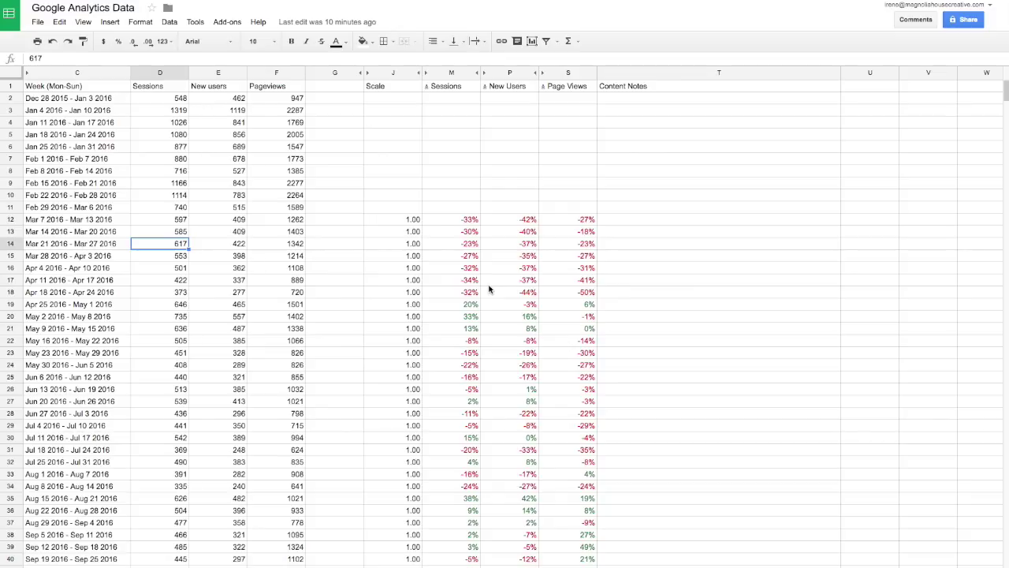
pyautogui.scroll(-1, 477, 310)
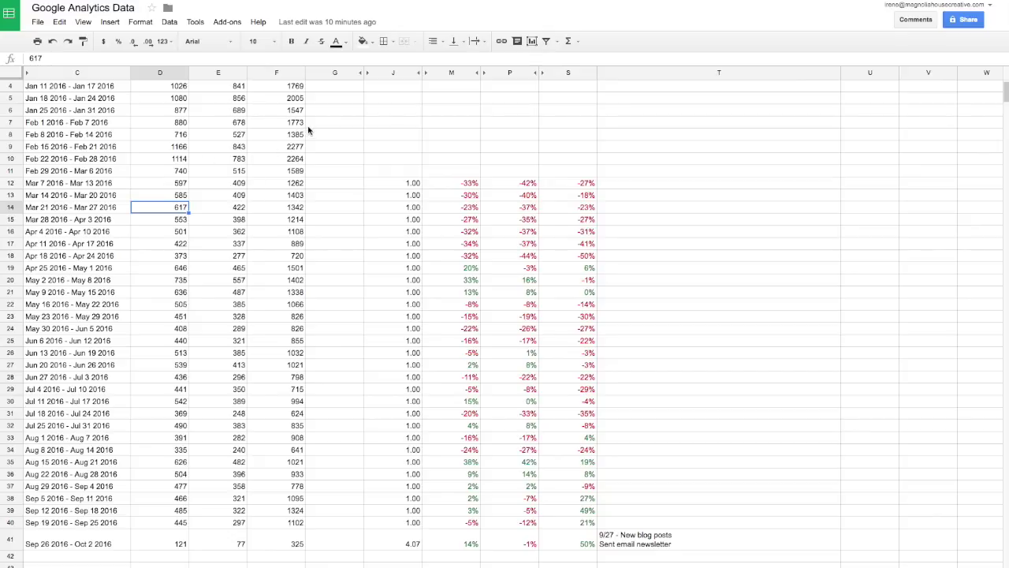
pyautogui.click(225, 24)
pyautogui.moveTo(231, 42)
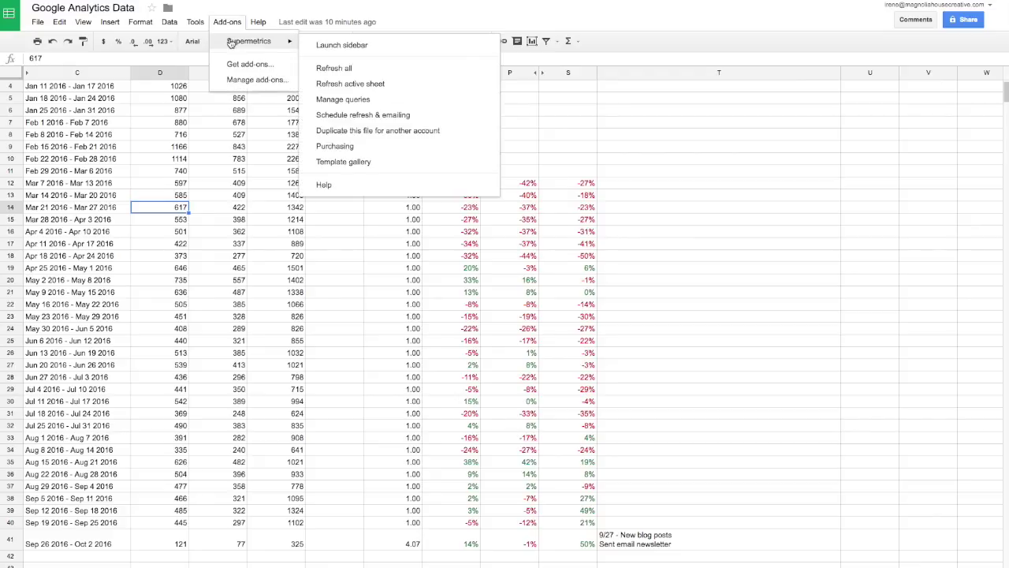
pyautogui.click(360, 69)
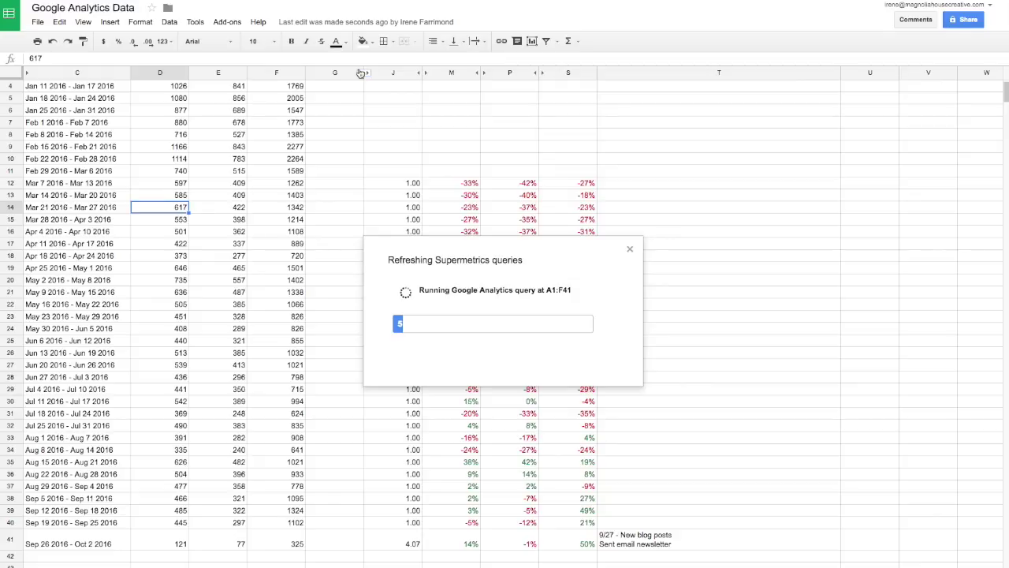
# Step: Examine the Sep 5 – Sep 11 Δ Sessions formula and the Sep 26 – Oct 2 Scale formula, and close the refresh dialog
pyautogui.click(431, 501)
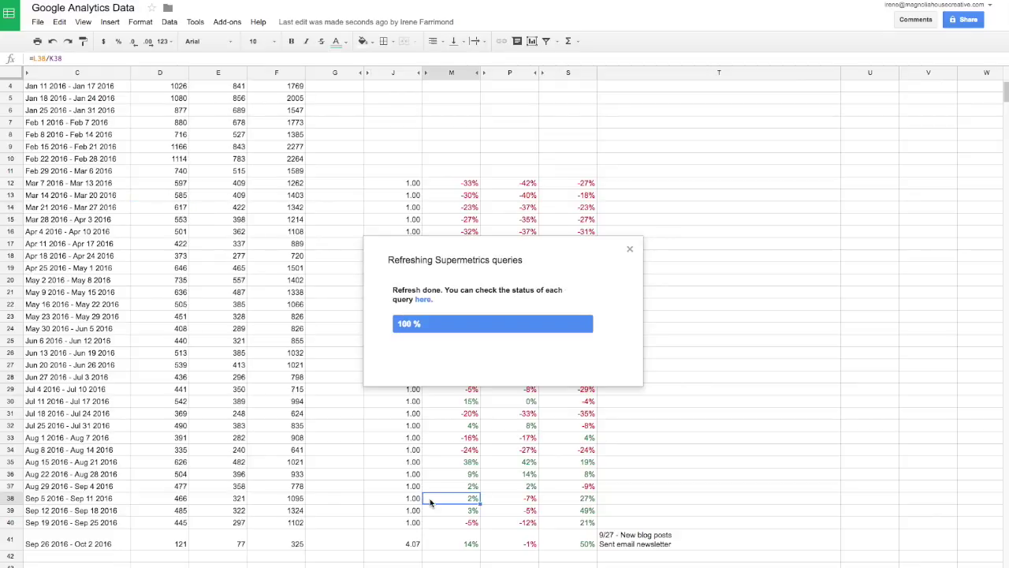
pyautogui.click(406, 542)
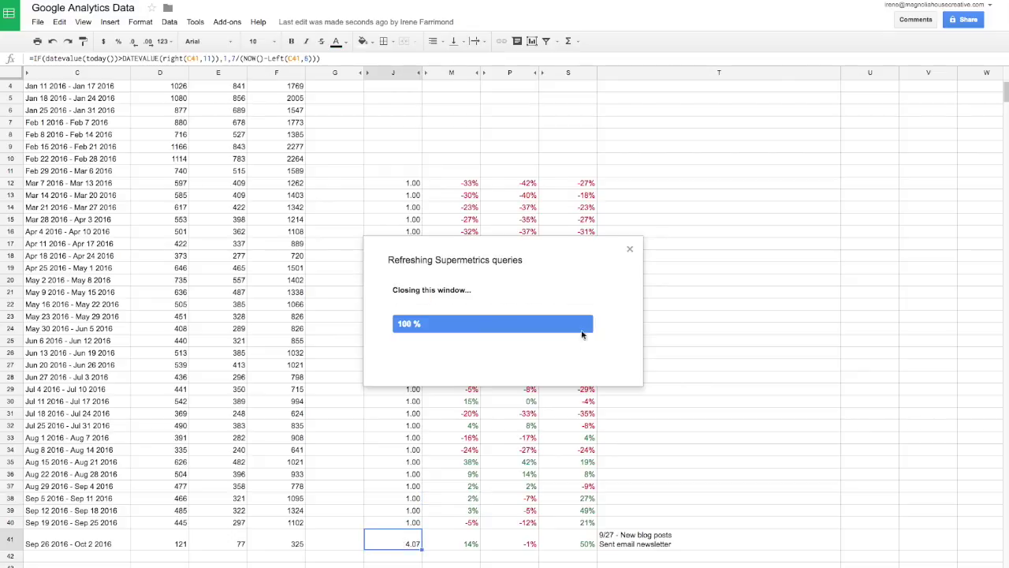
pyautogui.click(629, 249)
pyautogui.scroll(-1, 446, 482)
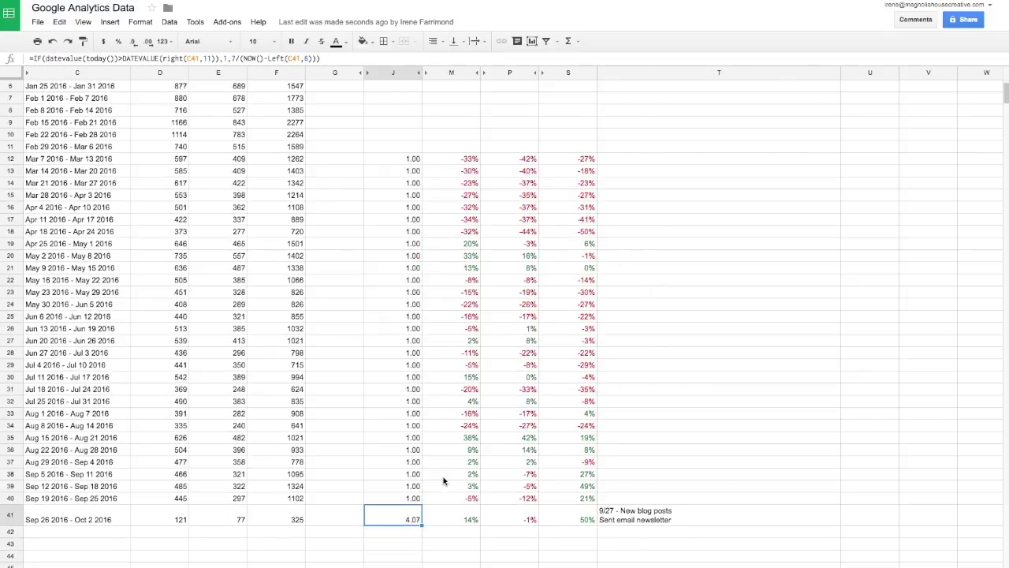